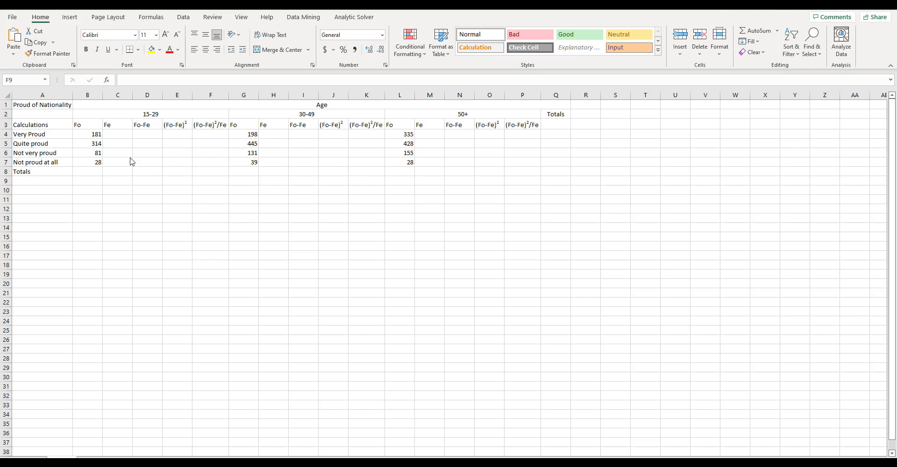
Total the 15-29 Fo values in B8 with a SUM of B4:B7.
{"action": "left_click", "coordinate": [89, 173]}
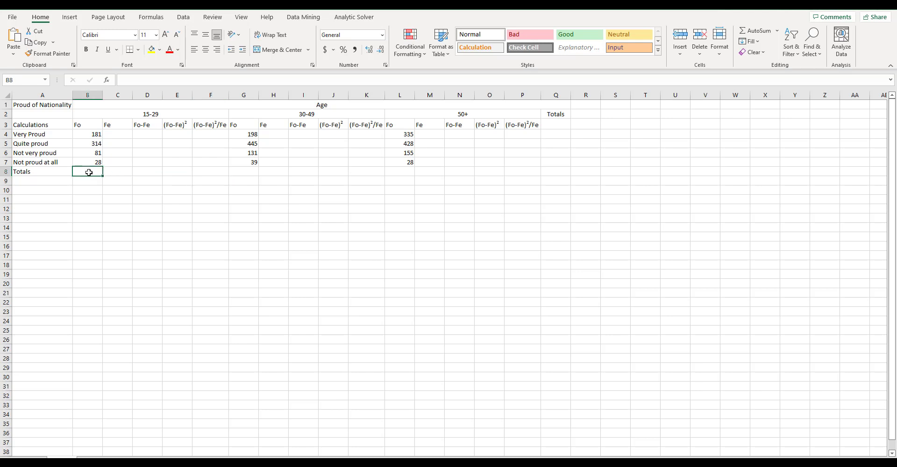
{"action": "type", "text": "="}
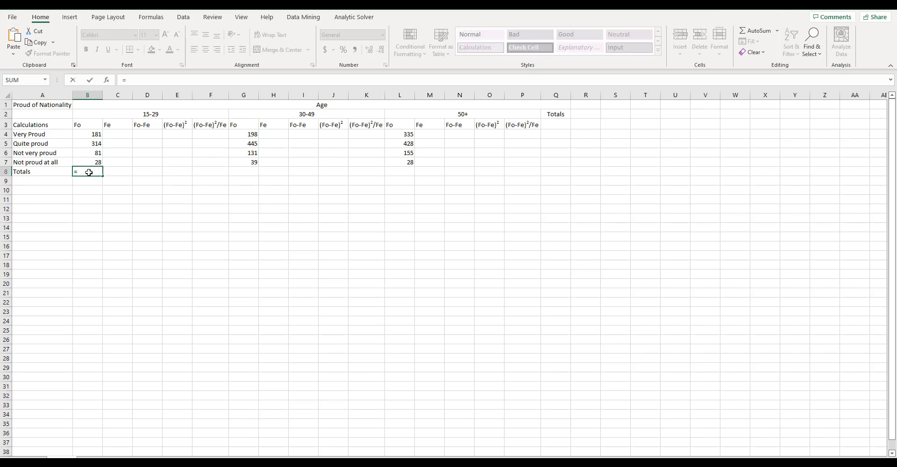
{"action": "type", "text": "sum"}
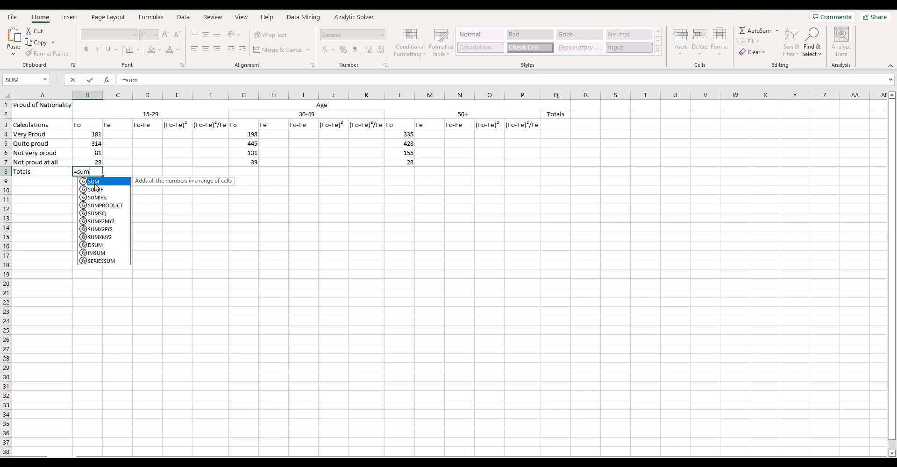
{"action": "key", "text": "Tab"}
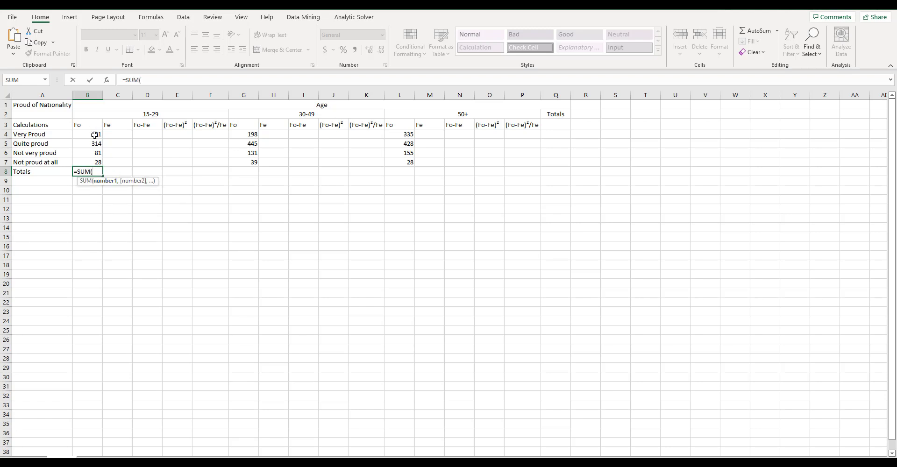
{"action": "left_click_drag", "start_coordinate": [94, 135], "coordinate": [90, 160]}
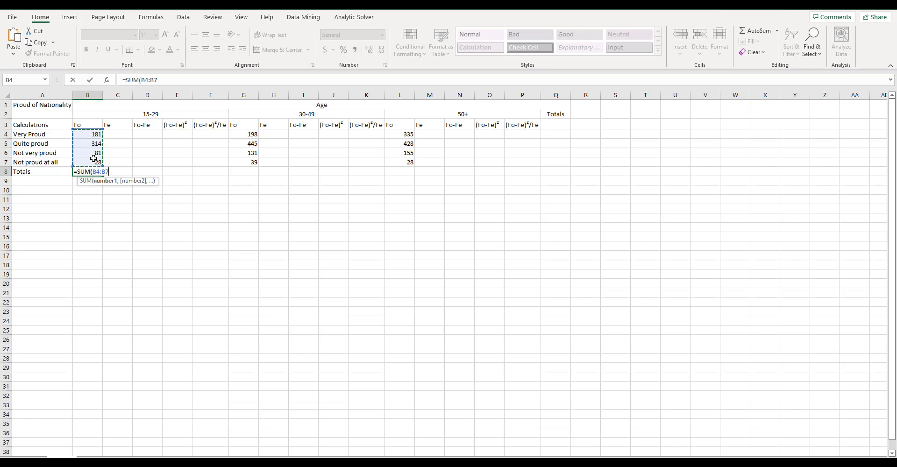
{"action": "key", "text": "Return"}
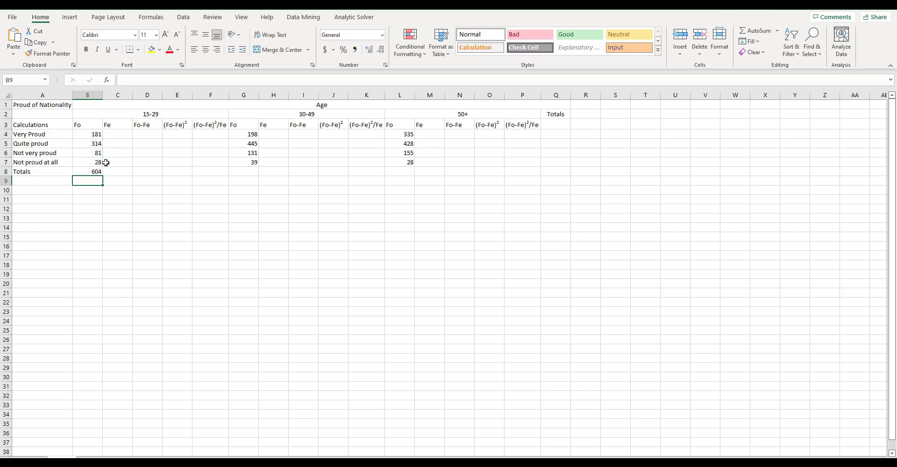
Add the same column total for the 30-49 and 50+ Fo values in G8 and L8, covering rows 4 to 7.
{"action": "left_click", "coordinate": [92, 171]}
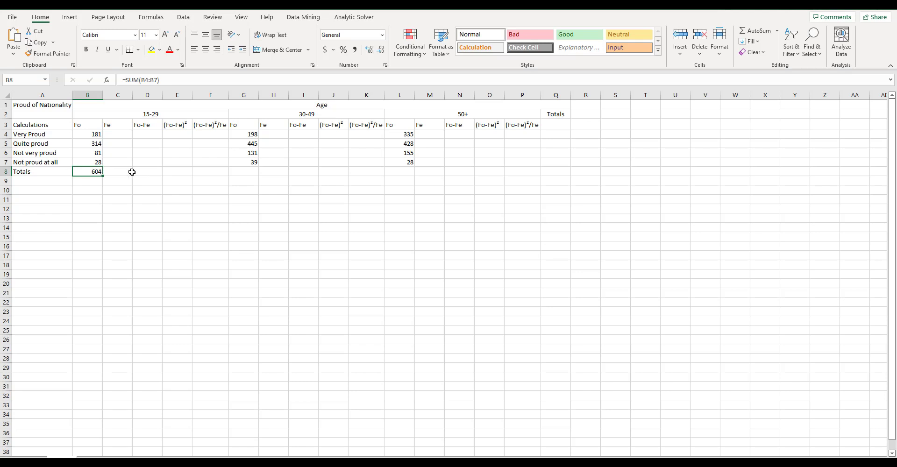
{"action": "left_click", "coordinate": [246, 172]}
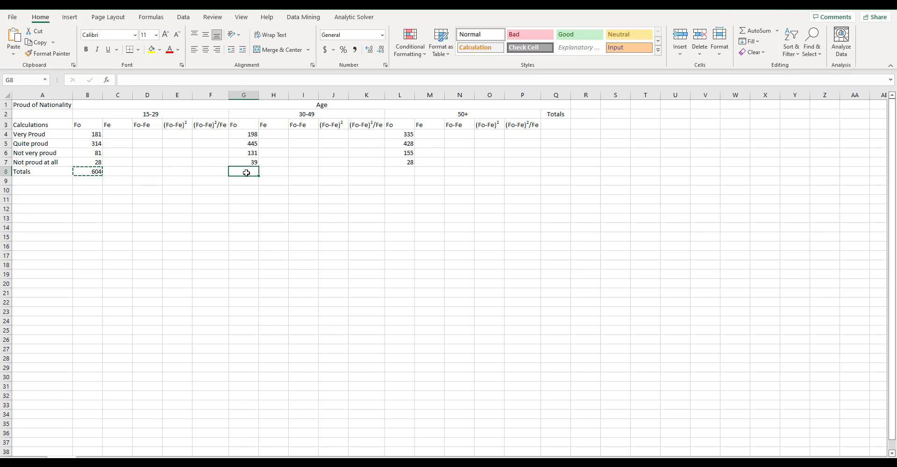
{"action": "type", "text": "=SUM(G4:G7)"}
{"action": "left_click", "coordinate": [400, 173]}
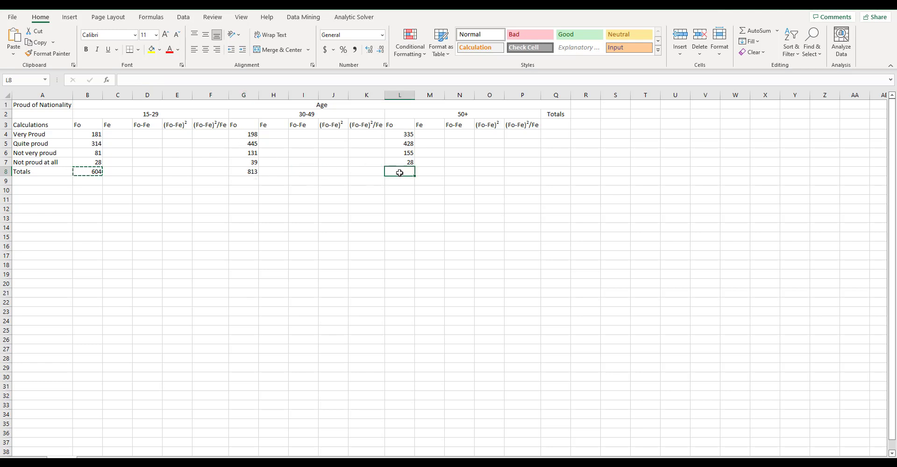
{"action": "key", "text": "alt+equal"}
{"action": "key", "text": "ctrl+Return"}
{"action": "left_click", "coordinate": [253, 173]}
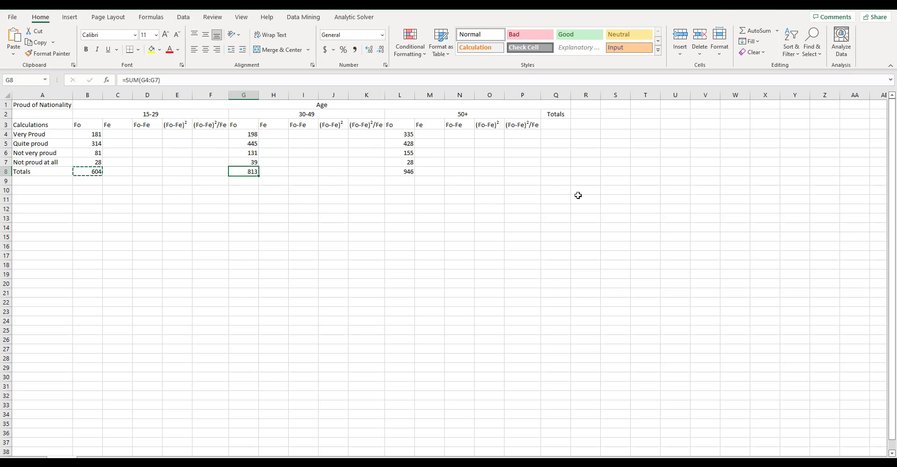
Calculate the Very Proud row total in Q4 with the formula =SUM(B4,G4,L4).
{"action": "left_click", "coordinate": [562, 134]}
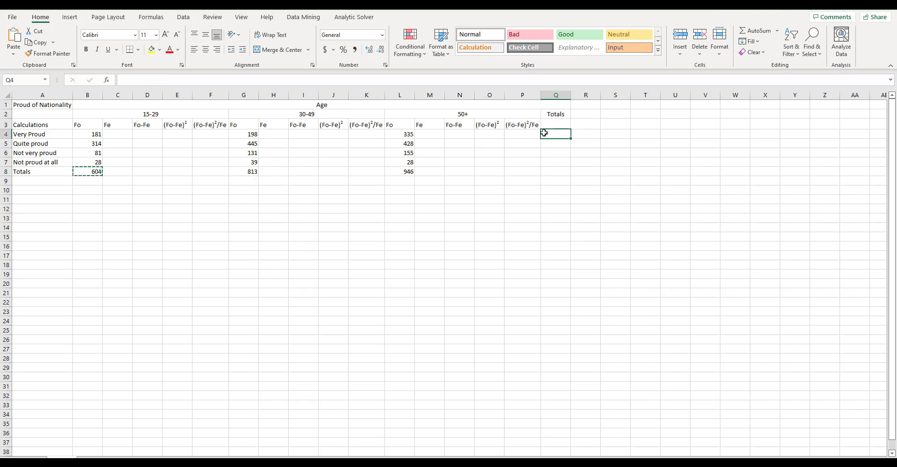
{"action": "type", "text": "="}
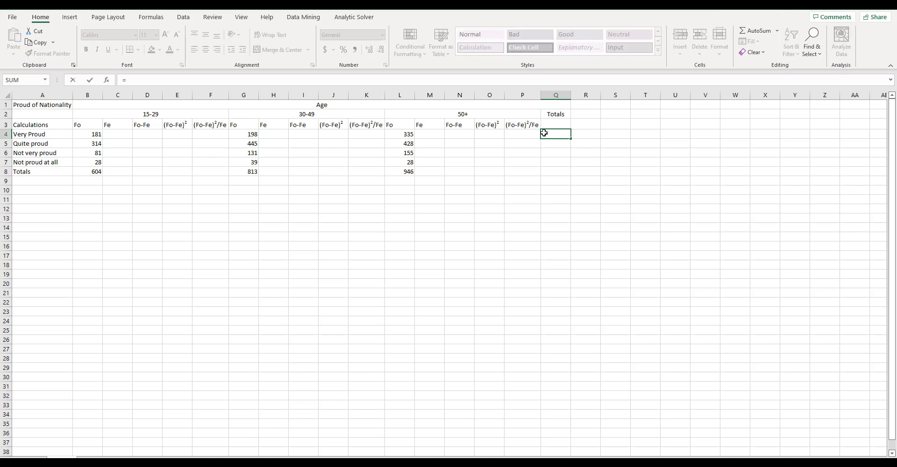
{"action": "type", "text": "sum"}
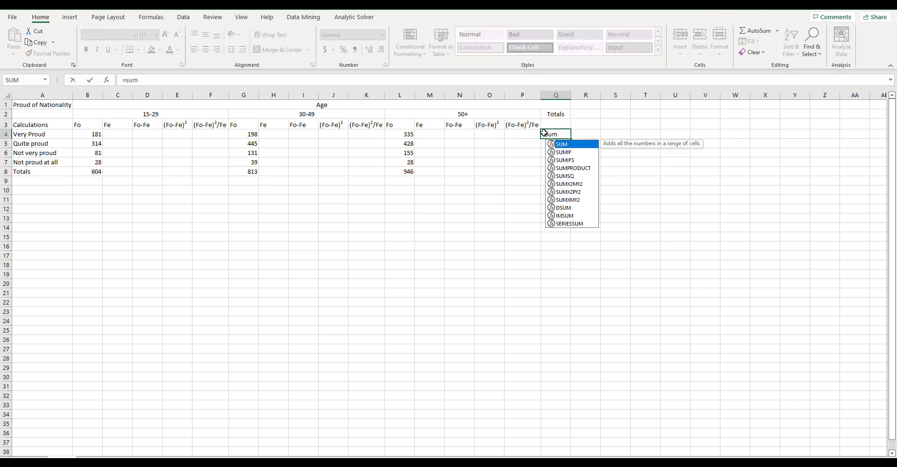
{"action": "double_click", "coordinate": [572, 145]}
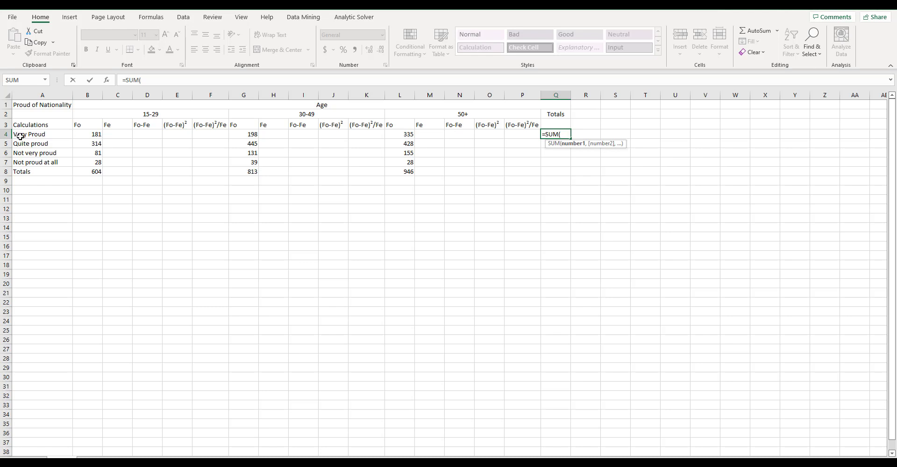
{"action": "left_click", "coordinate": [97, 134]}
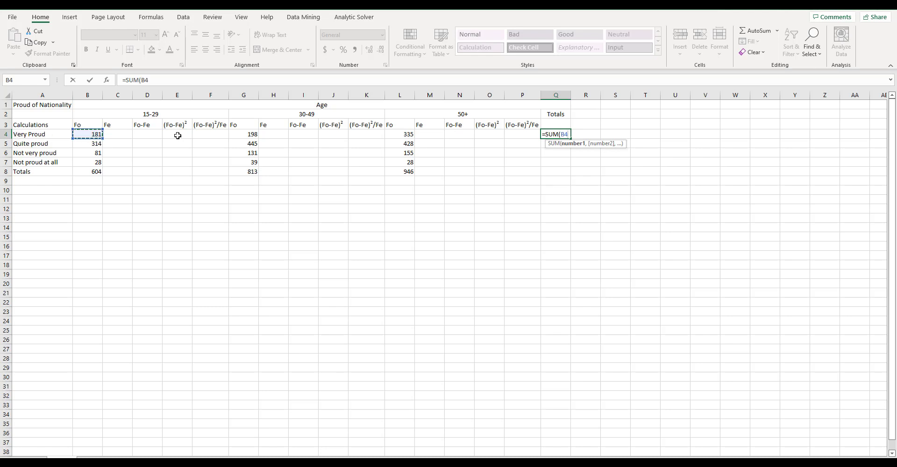
{"action": "type", "text": ","}
{"action": "left_click", "coordinate": [251, 135]}
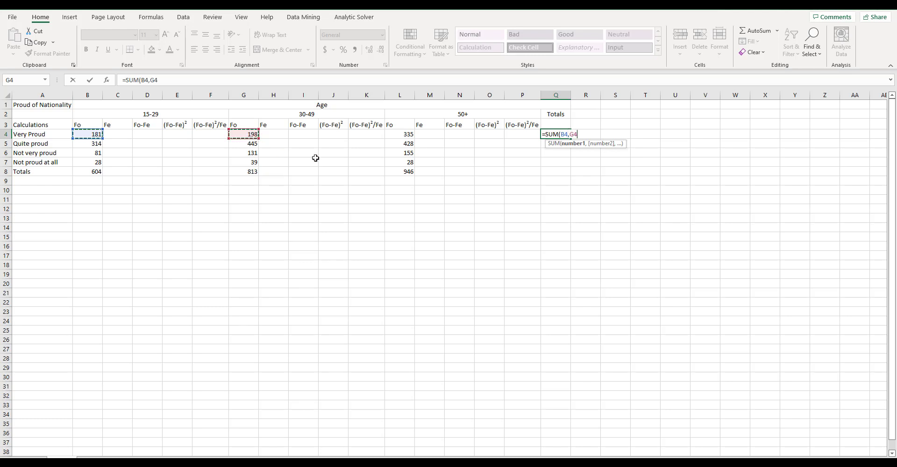
{"action": "type", "text": ","}
{"action": "left_click", "coordinate": [404, 134]}
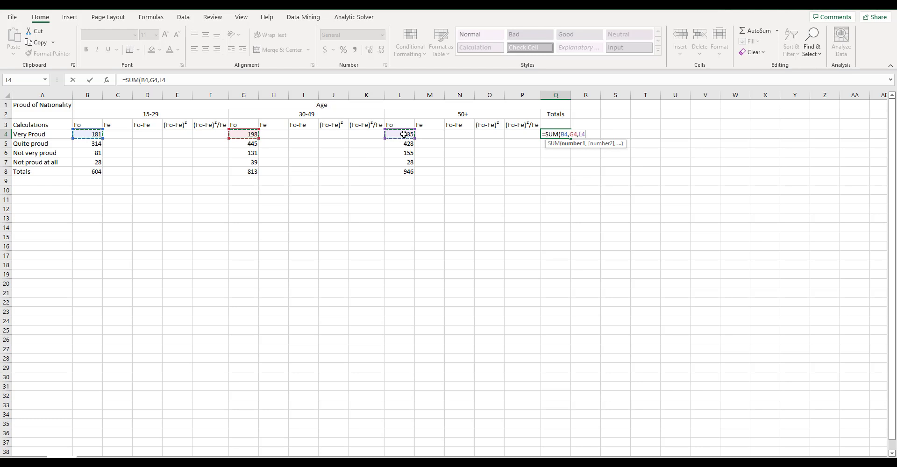
{"action": "key", "text": "Return"}
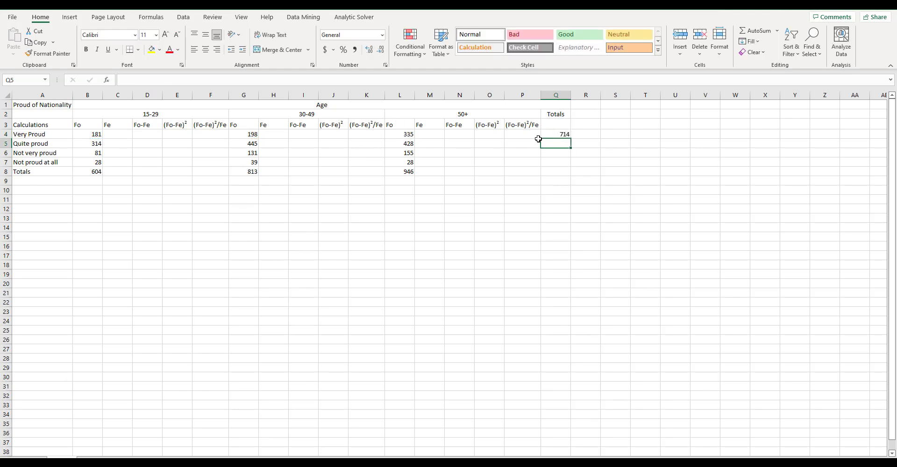
Fill the row total formula from Q4 down through Q7 and check the formula in each filled cell.
{"action": "left_click", "coordinate": [557, 133]}
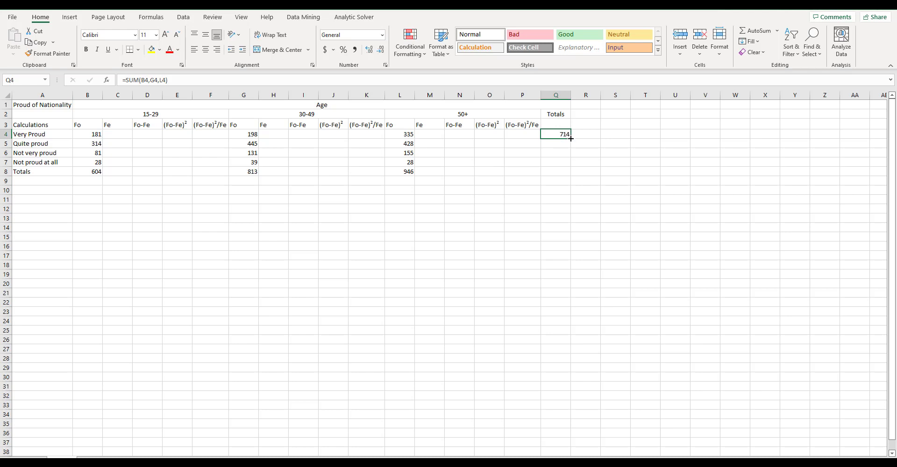
{"action": "left_click_drag", "start_coordinate": [569, 142], "coordinate": [568, 165]}
{"action": "left_click_drag", "start_coordinate": [569, 165], "coordinate": [568, 165]}
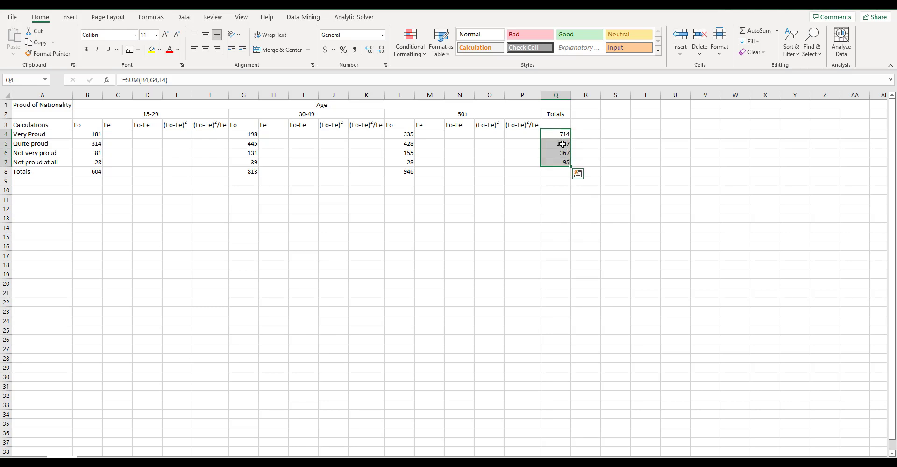
{"action": "left_click", "coordinate": [562, 144]}
{"action": "left_click", "coordinate": [559, 135]}
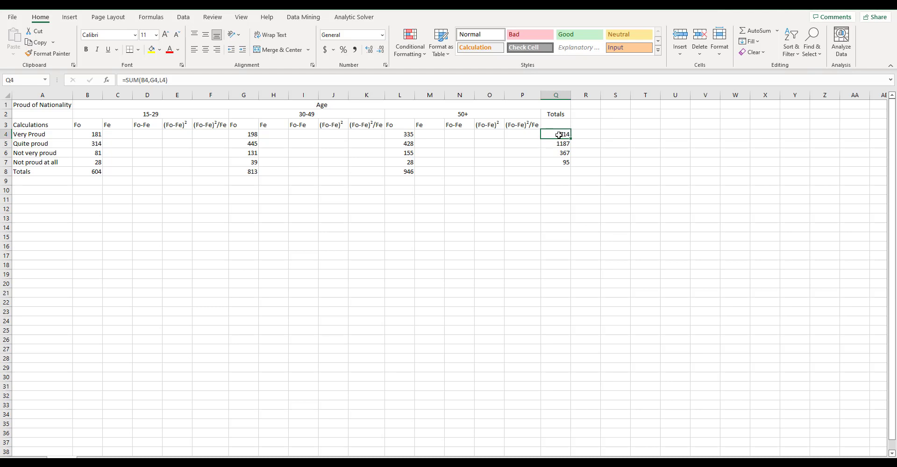
{"action": "left_click", "coordinate": [562, 145]}
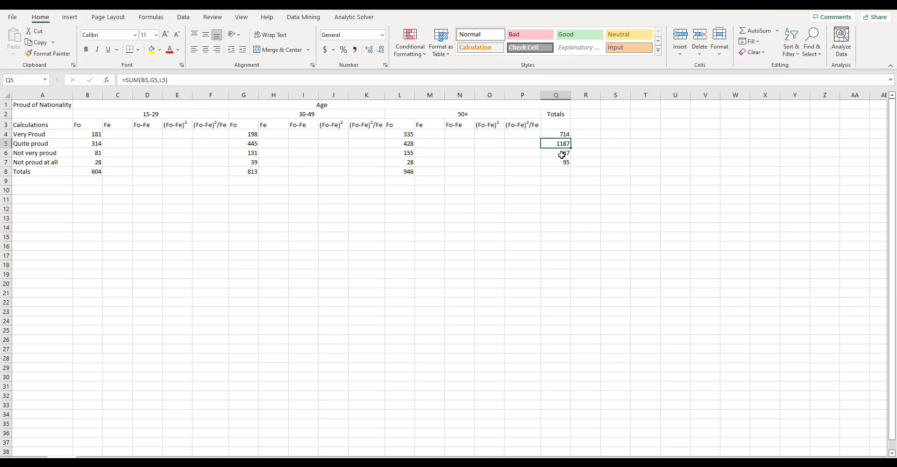
{"action": "left_click", "coordinate": [562, 153]}
{"action": "left_click", "coordinate": [560, 163]}
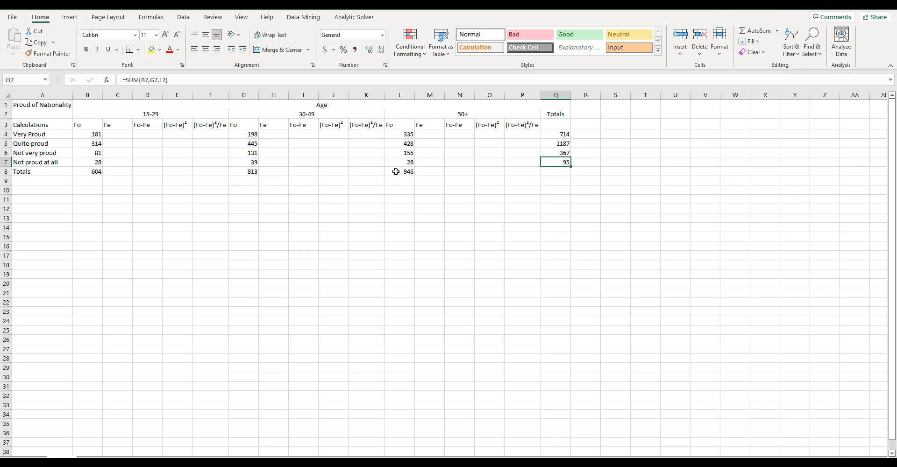
Calculate the grand total in Q8 with a SUM of the row totals Q4:Q7.
{"action": "left_click", "coordinate": [553, 171]}
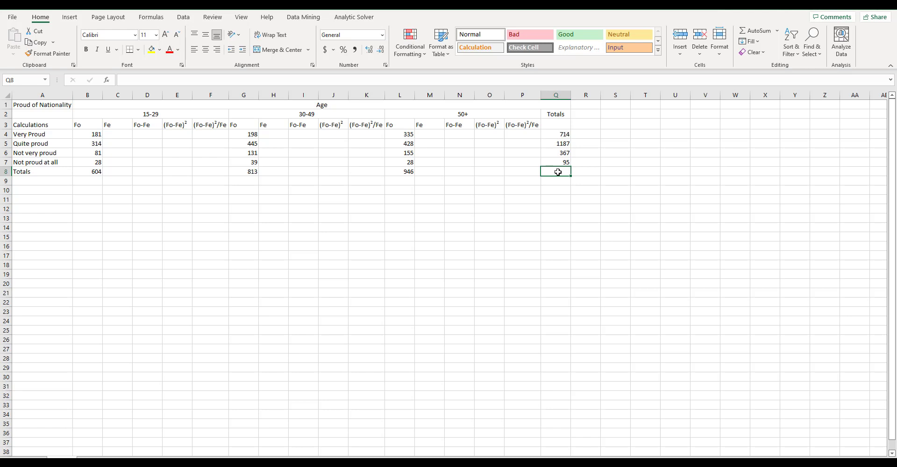
{"action": "type", "text": "sum"}
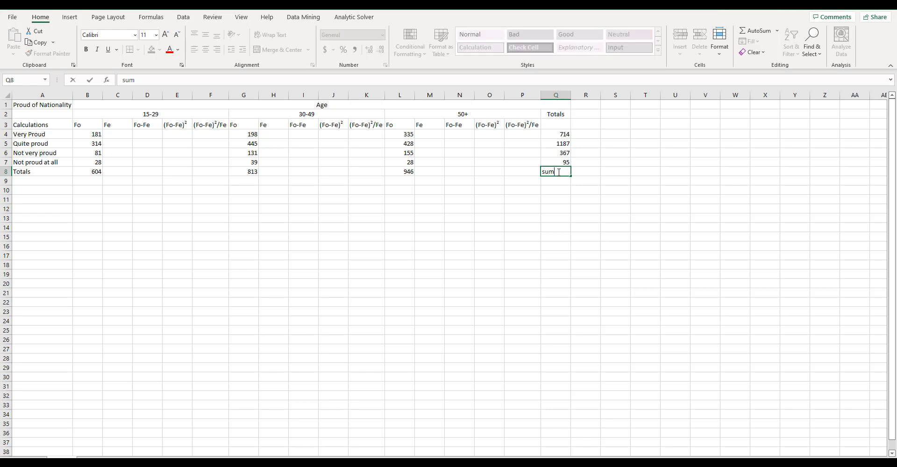
{"action": "key", "text": "BackSpace"}
{"action": "key", "text": "BackSpace"}
{"action": "type", "text": "=sum"}
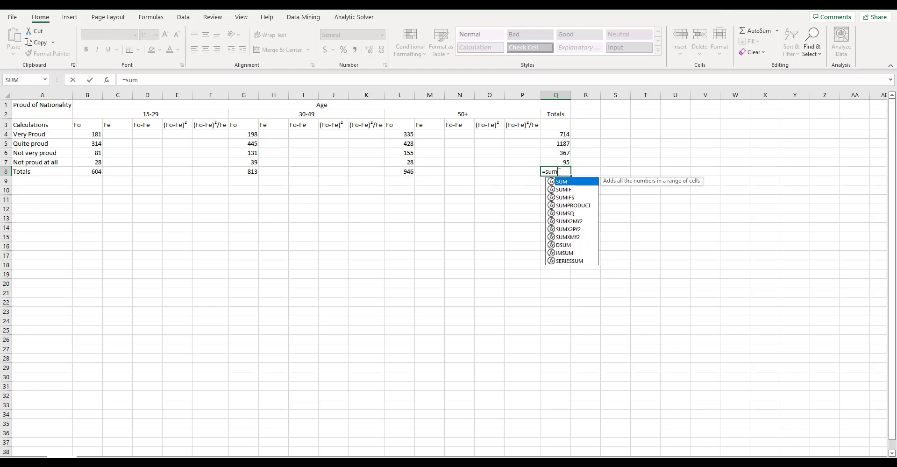
{"action": "double_click", "coordinate": [570, 182]}
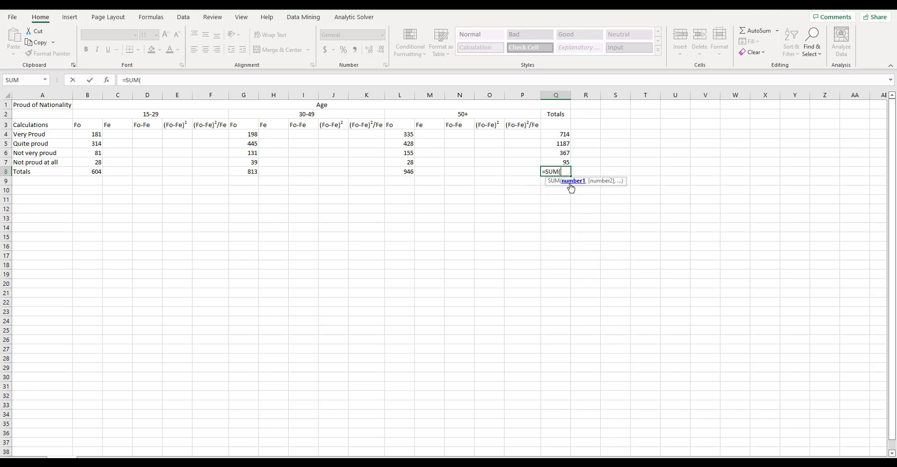
{"action": "left_click_drag", "start_coordinate": [556, 133], "coordinate": [555, 161]}
{"action": "key", "text": "Return"}
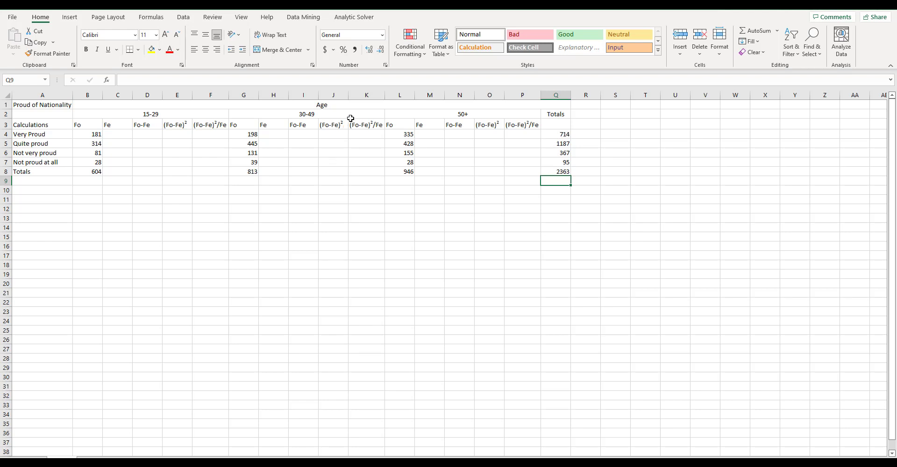
Enter the expected frequency formula =(B8*Q4)/Q8 in C4 for Very Proud, ages 15-29, and reselect the cell.
{"action": "left_click", "coordinate": [118, 134]}
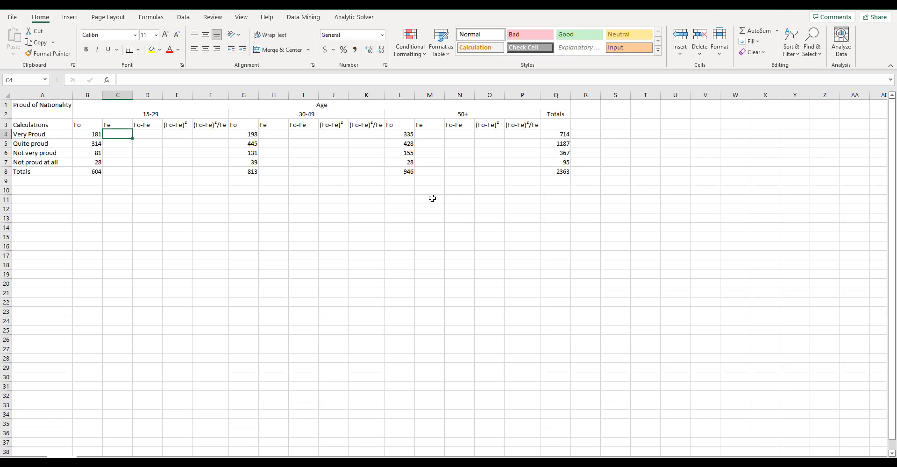
{"action": "type", "text": "="}
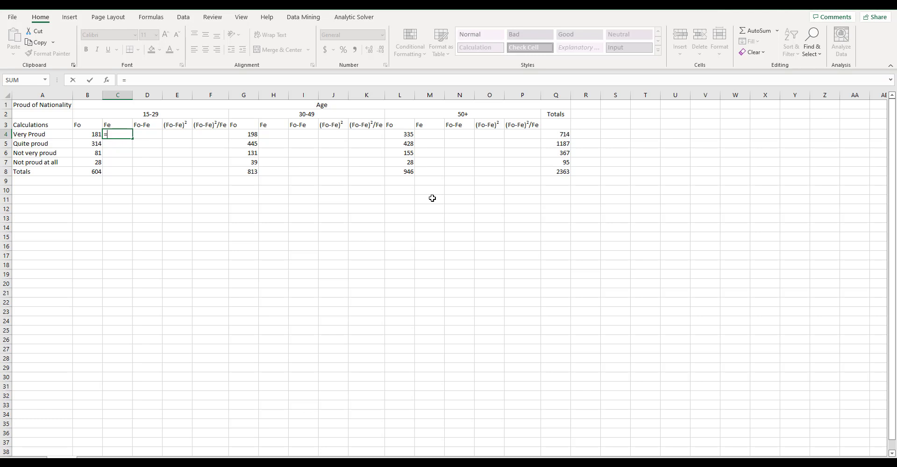
{"action": "left_click", "coordinate": [145, 80]}
{"action": "left_click", "coordinate": [95, 172]}
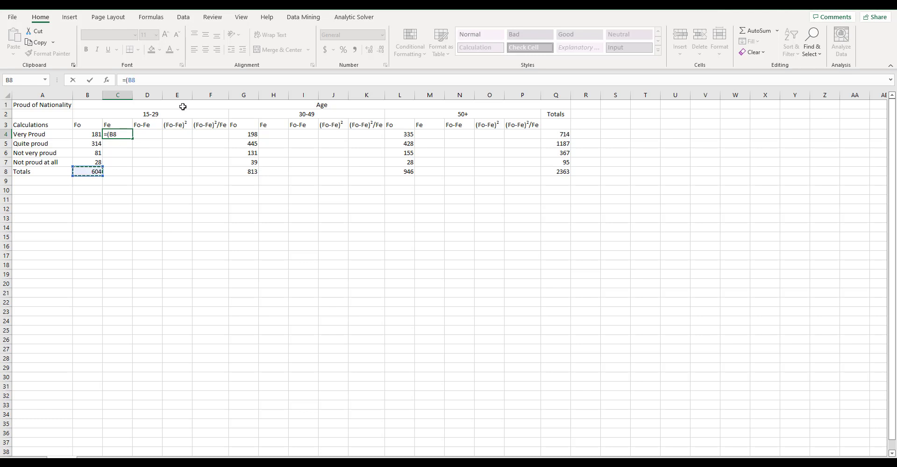
{"action": "type", "text": "*"}
{"action": "left_click", "coordinate": [561, 134]}
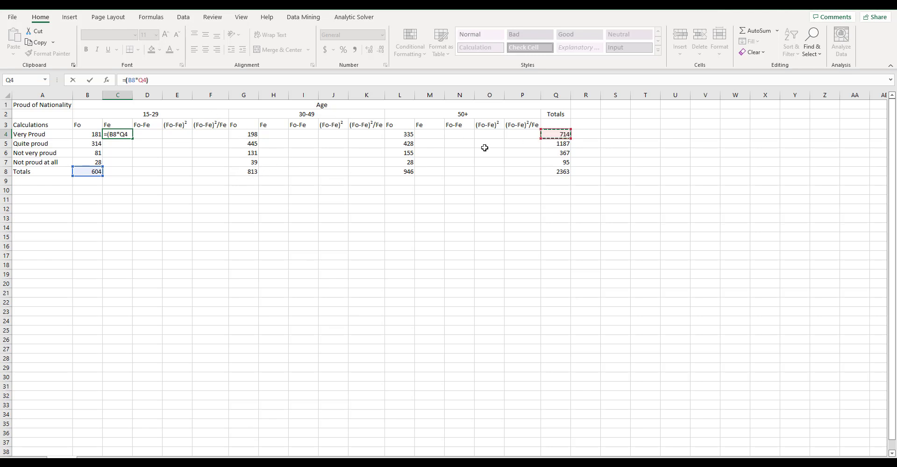
{"action": "type", "text": ")/"}
{"action": "left_click", "coordinate": [560, 172]}
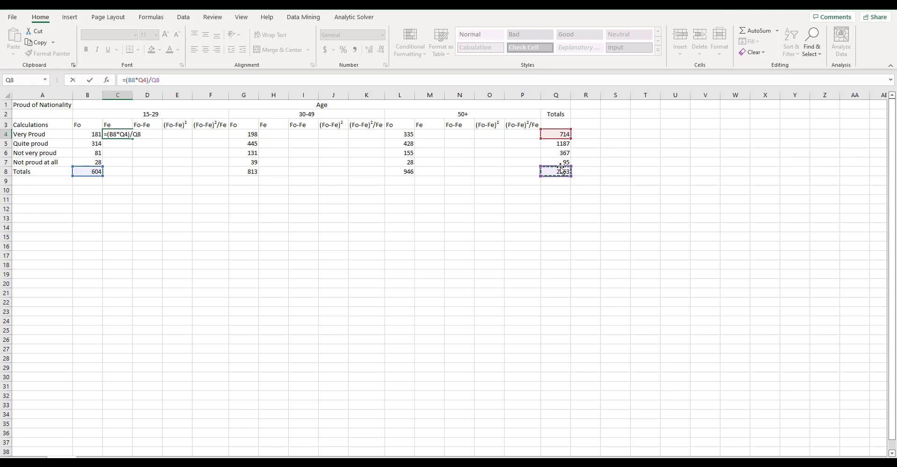
{"action": "key", "text": "Return"}
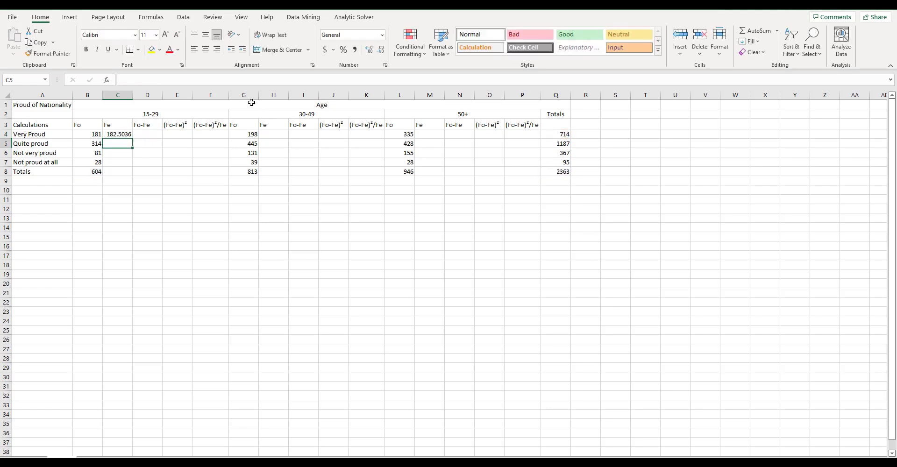
{"action": "left_click", "coordinate": [118, 135]}
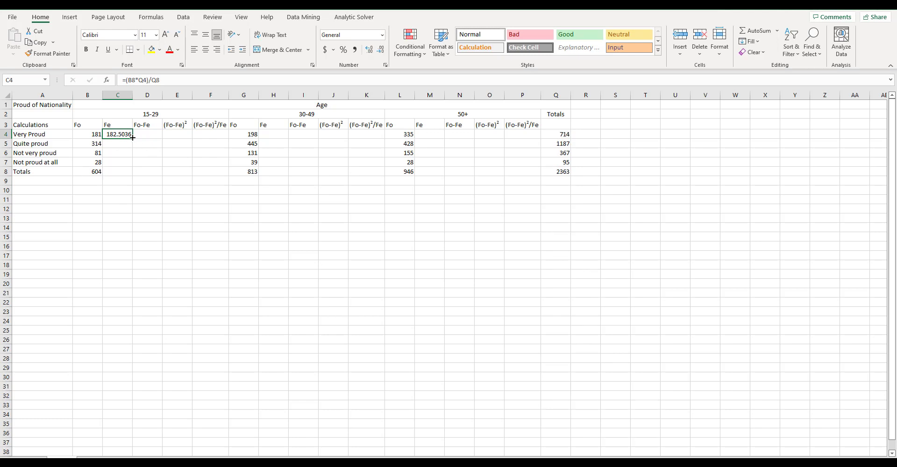
Try to fill the expected frequency formula from C4 down to C5, check the filled formula, and clear C5.
{"action": "left_click_drag", "start_coordinate": [133, 137], "coordinate": [133, 145]}
{"action": "left_click_drag", "start_coordinate": [133, 145], "coordinate": [133, 146]}
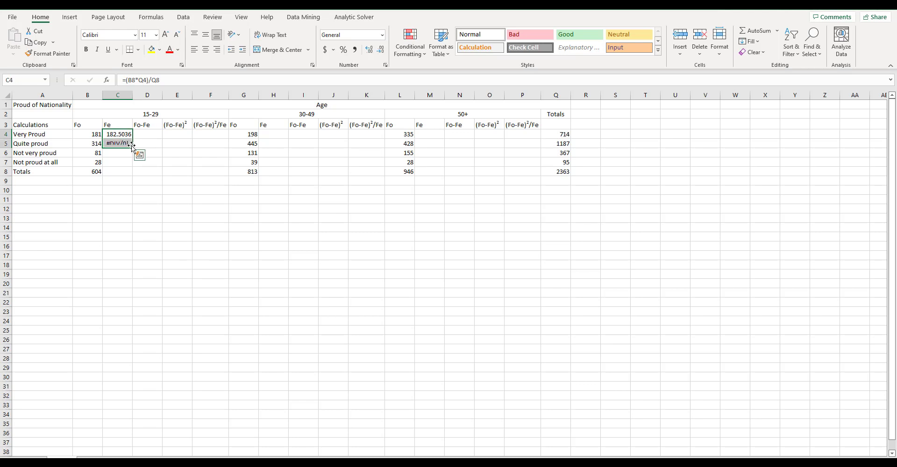
{"action": "left_click", "coordinate": [118, 144]}
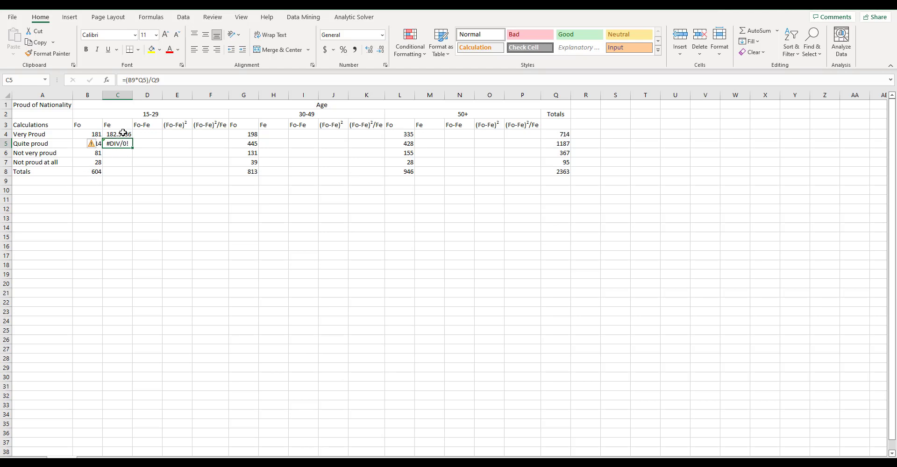
{"action": "key", "text": "Delete"}
Copy the expected frequency formula from C4 to C5 and correct its references to =(B8*Q5)/Q8.
{"action": "left_click", "coordinate": [123, 136]}
{"action": "key", "text": "ctrl+c"}
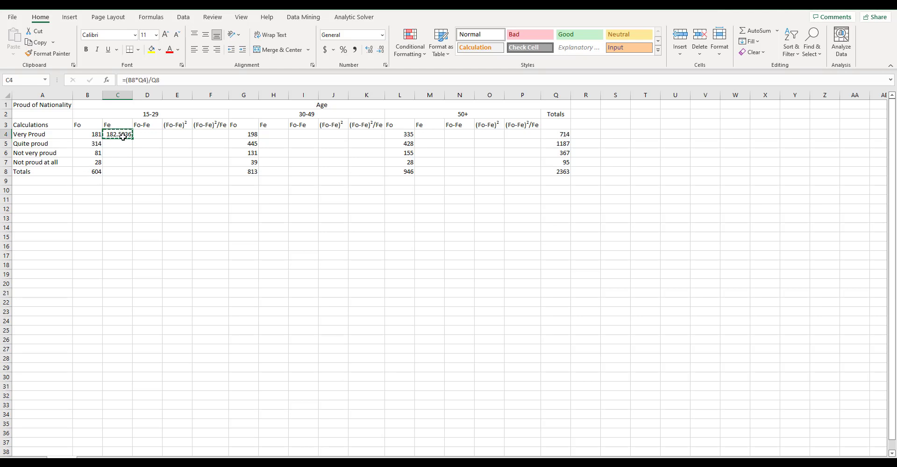
{"action": "left_click", "coordinate": [126, 144]}
{"action": "key", "text": "ctrl+v"}
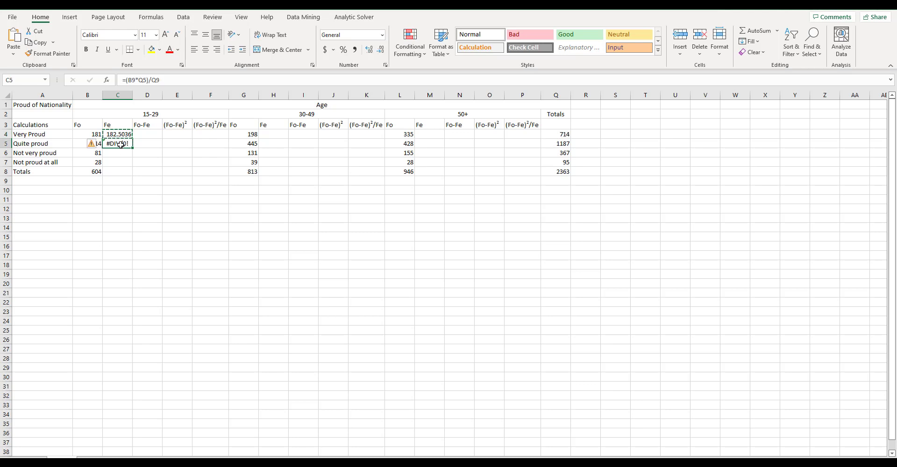
{"action": "left_click", "coordinate": [134, 80]}
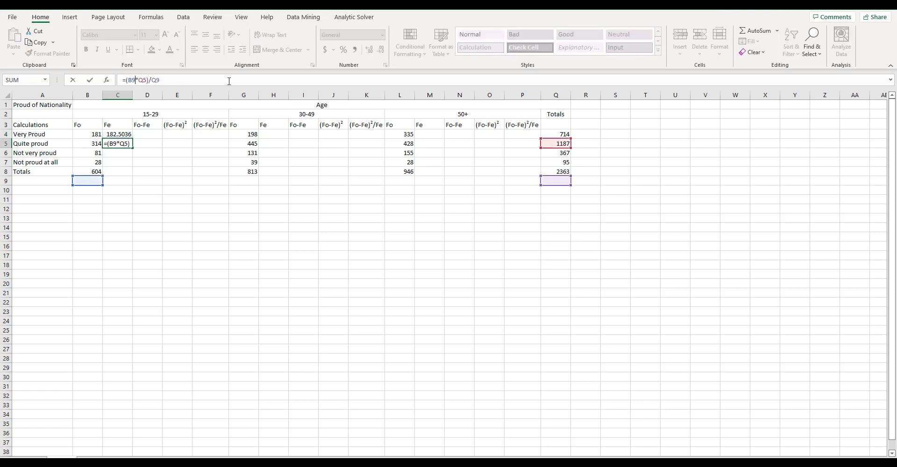
{"action": "key", "text": "BackSpace"}
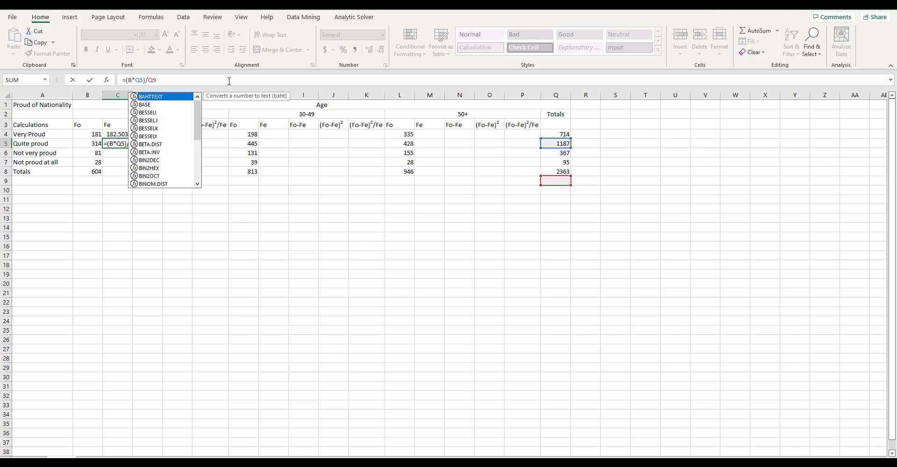
{"action": "type", "text": "8"}
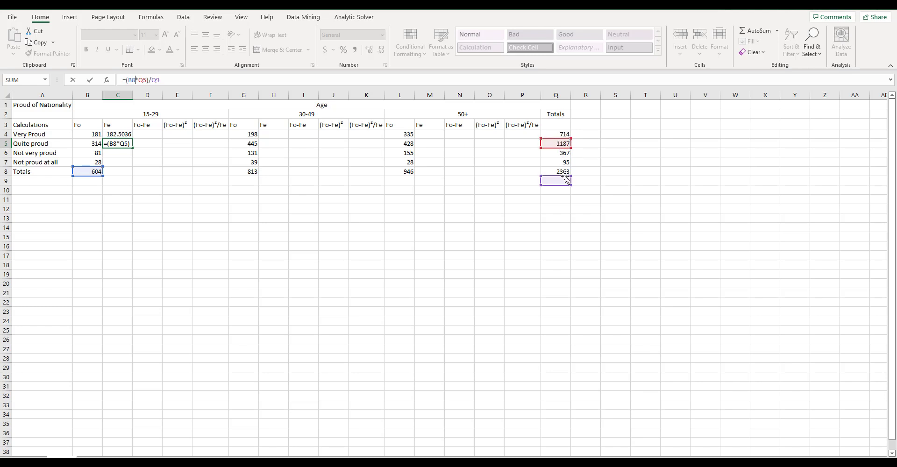
{"action": "left_click", "coordinate": [160, 80]}
{"action": "key", "text": "BackSpace"}
{"action": "type", "text": "8"}
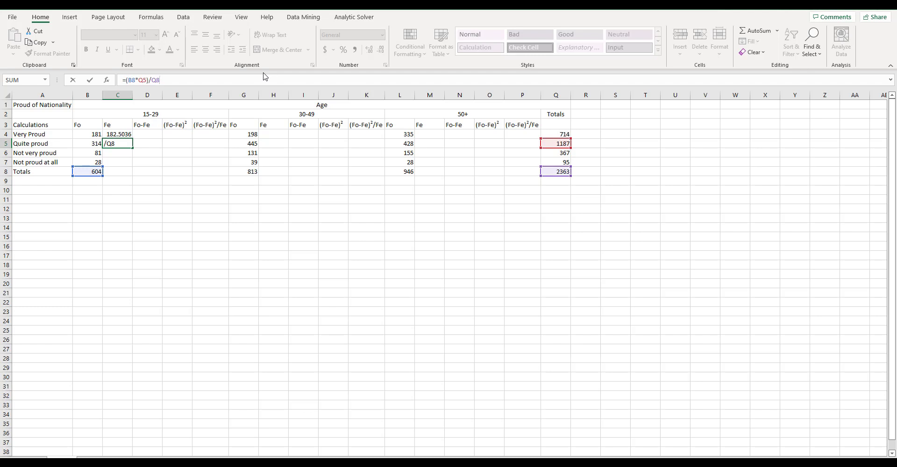
{"action": "key", "text": "Return"}
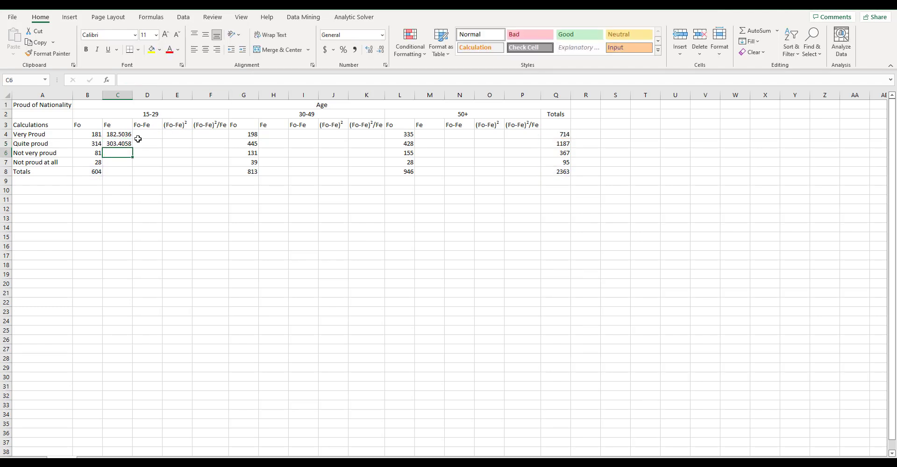
Copy the expected frequency formula from C5 to C6 and correct its references to =(B8*Q6)/Q8.
{"action": "left_click", "coordinate": [118, 145]}
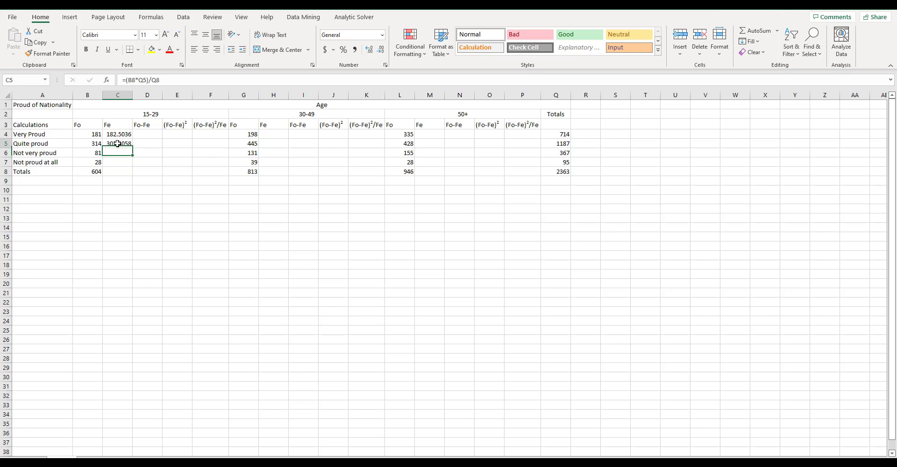
{"action": "key", "text": "ctrl+c"}
{"action": "left_click", "coordinate": [124, 153]}
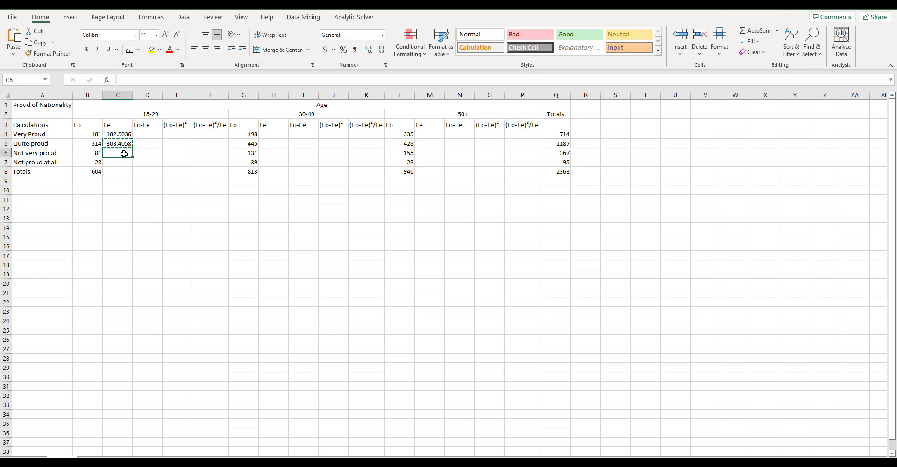
{"action": "key", "text": "ctrl+v"}
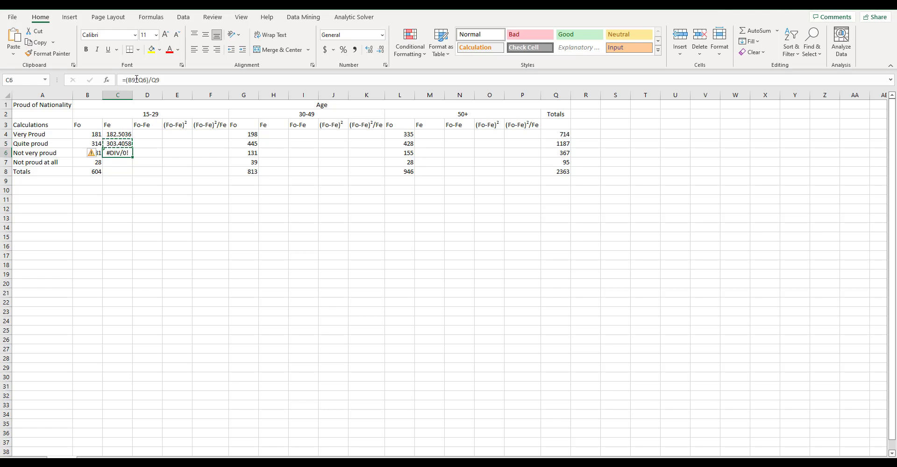
{"action": "left_click", "coordinate": [136, 80]}
{"action": "key", "text": "BackSpace"}
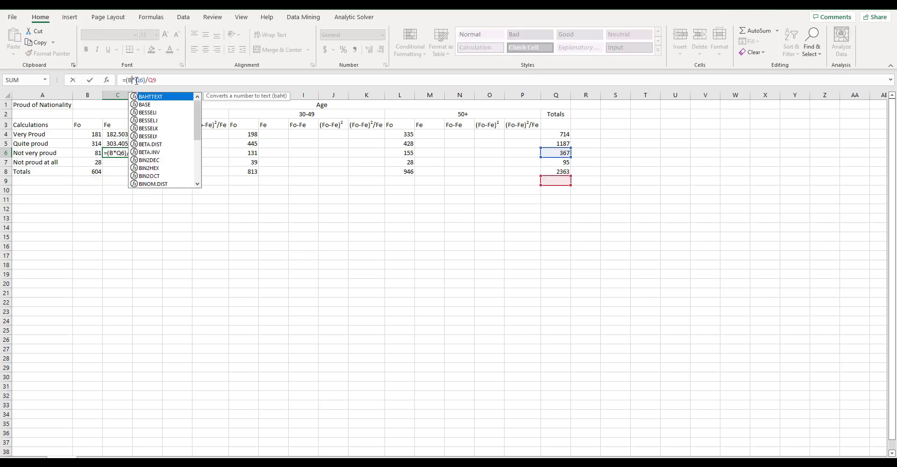
{"action": "type", "text": "8"}
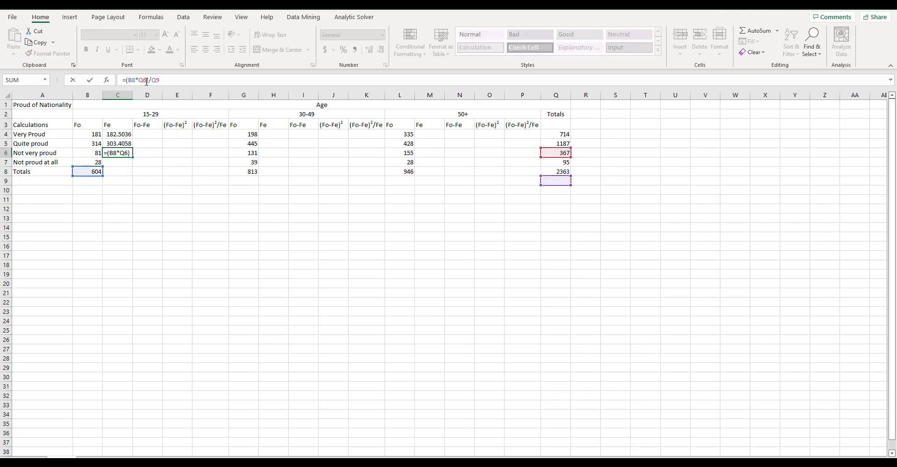
{"action": "left_click", "coordinate": [162, 80]}
{"action": "key", "text": "BackSpace"}
{"action": "type", "text": "8"}
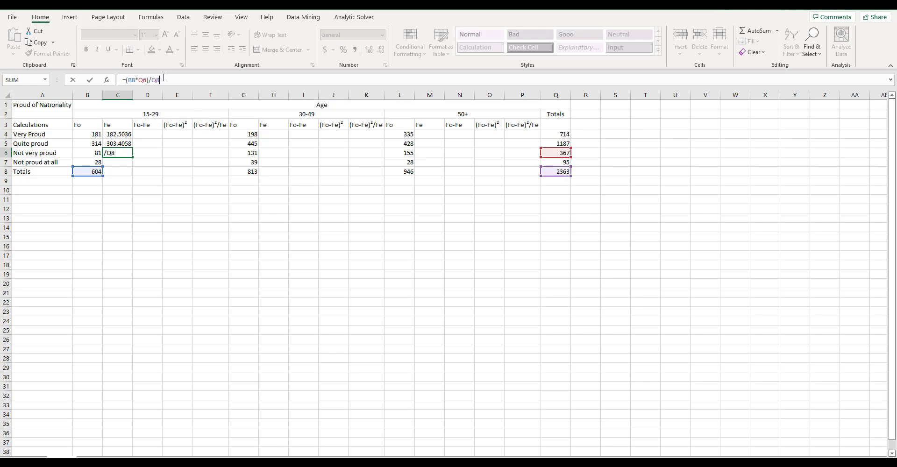
{"action": "key", "text": "Return"}
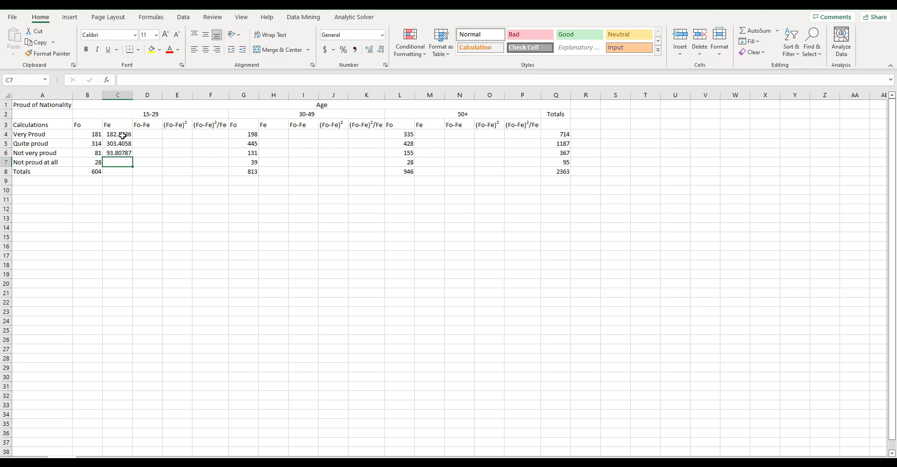
Clear the expected frequencies in C4:C6 and enter =(604*Q4)/2363 in C4 with fixed column and grand totals.
{"action": "left_click_drag", "start_coordinate": [122, 135], "coordinate": [122, 155]}
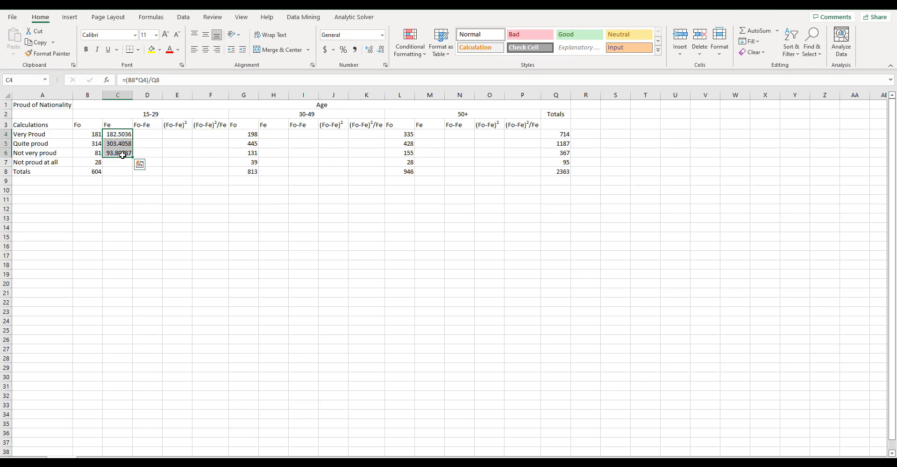
{"action": "key", "text": "Delete"}
{"action": "left_click", "coordinate": [121, 135]}
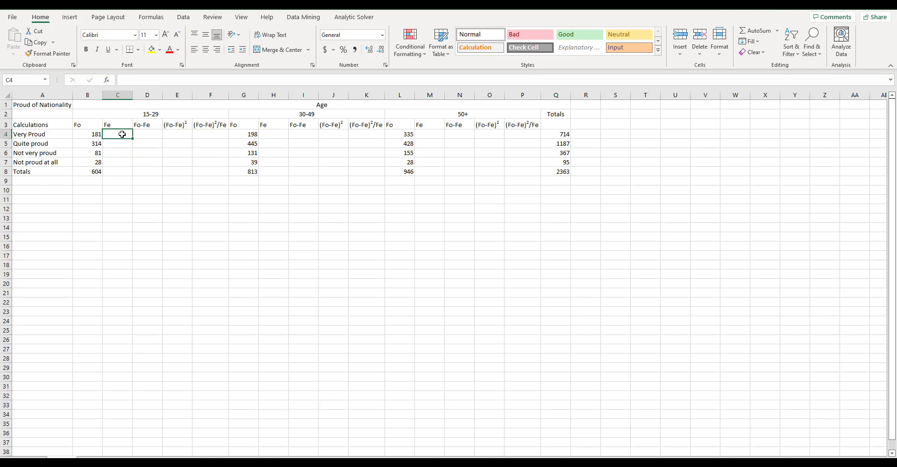
{"action": "type", "text": "="}
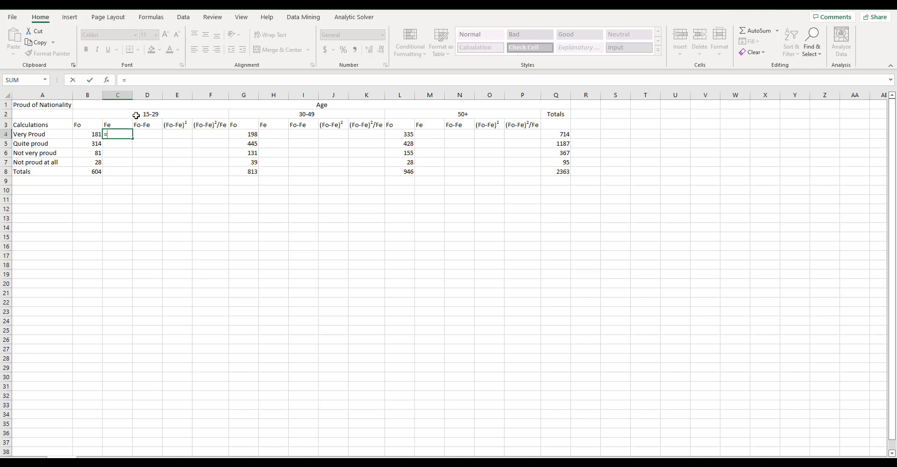
{"action": "type", "text": "(604*"}
{"action": "left_click", "coordinate": [561, 134]}
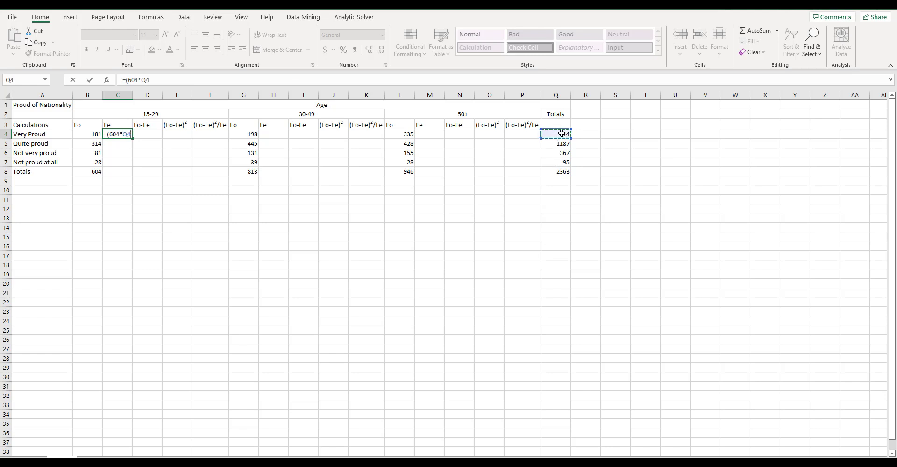
{"action": "type", "text": ")/2363"}
{"action": "key", "text": "Return"}
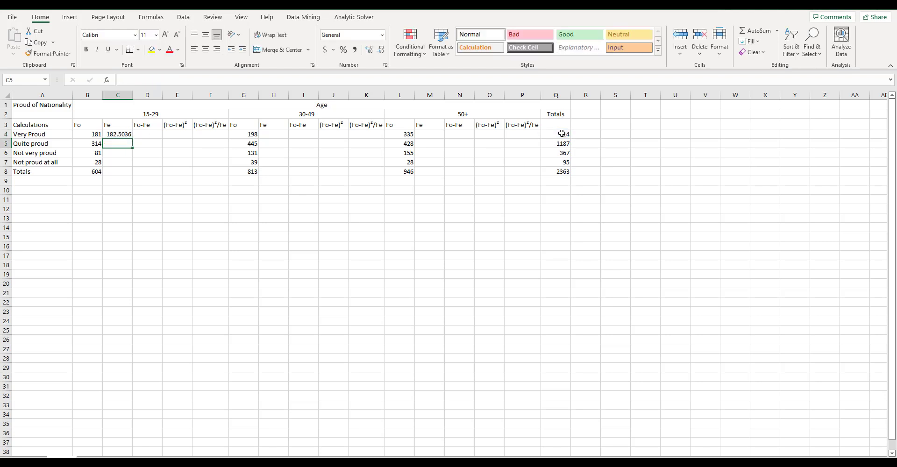
Fill the expected frequency formula from C4 down through C7 and check the formula in each filled cell.
{"action": "left_click", "coordinate": [124, 134]}
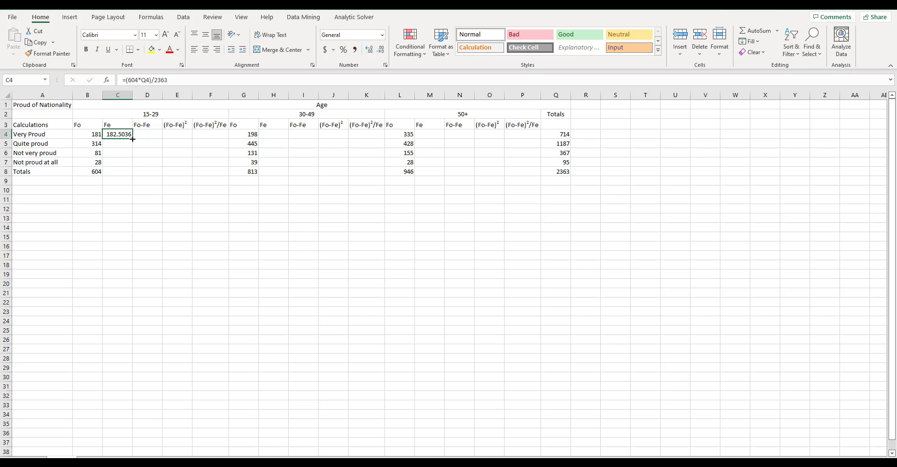
{"action": "left_click_drag", "start_coordinate": [133, 139], "coordinate": [129, 163]}
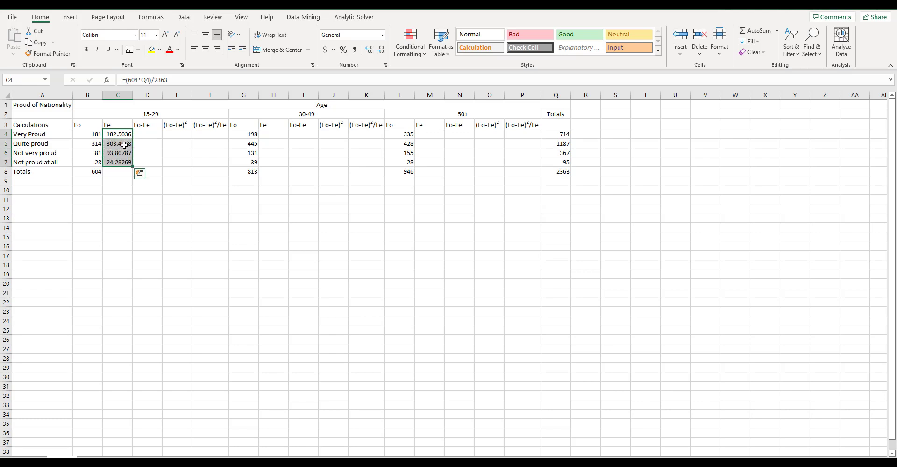
{"action": "left_click", "coordinate": [124, 145]}
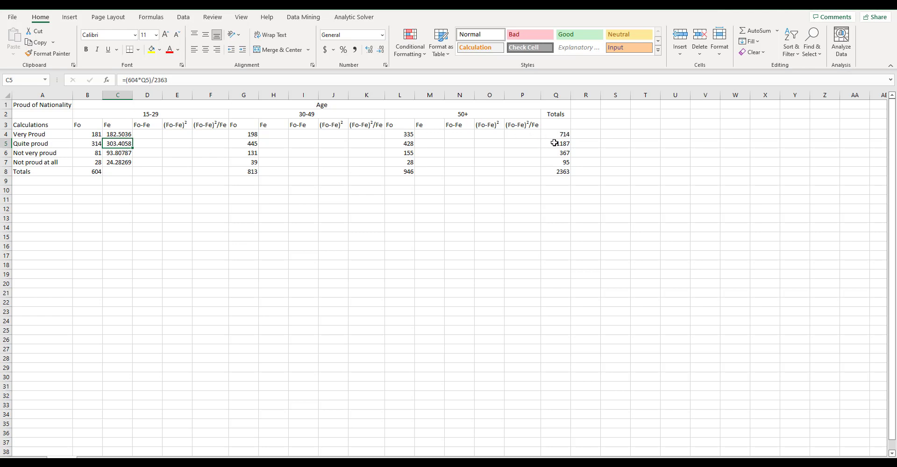
{"action": "left_click", "coordinate": [122, 152]}
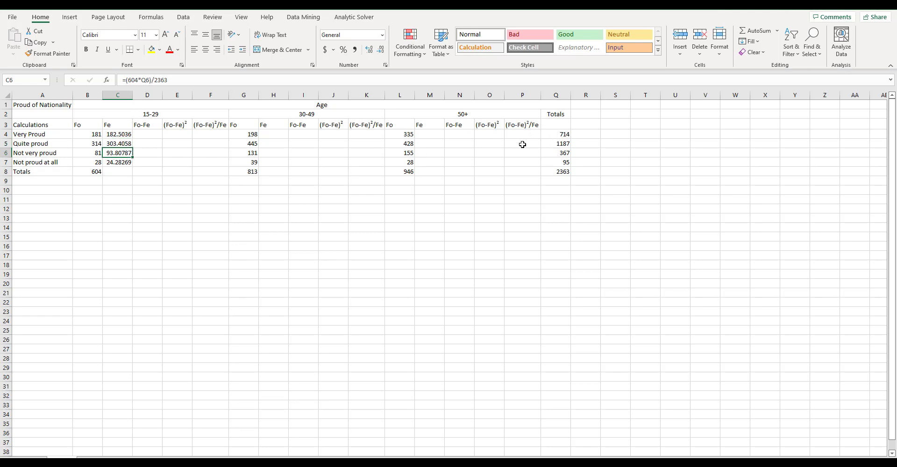
{"action": "left_click", "coordinate": [124, 163]}
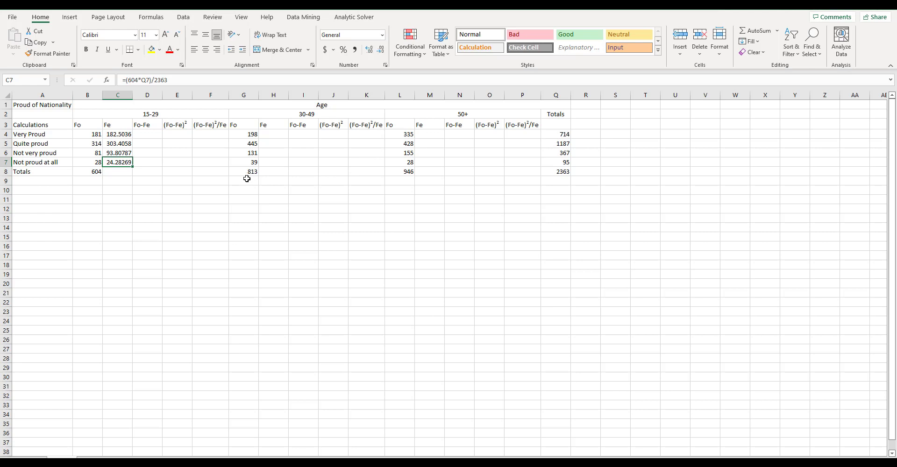
Calculate Fo-Fe for Very Proud, ages 15-29, in D4 with the formula =B4-C4.
{"action": "left_click", "coordinate": [143, 136]}
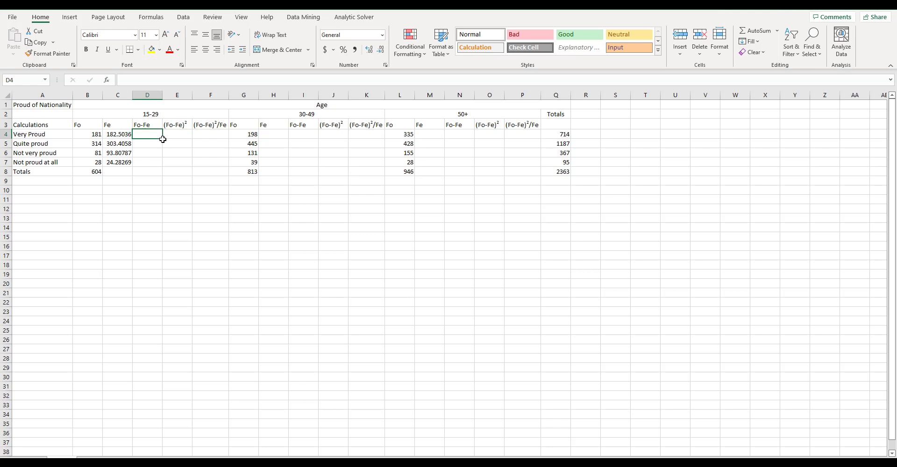
{"action": "type", "text": "="}
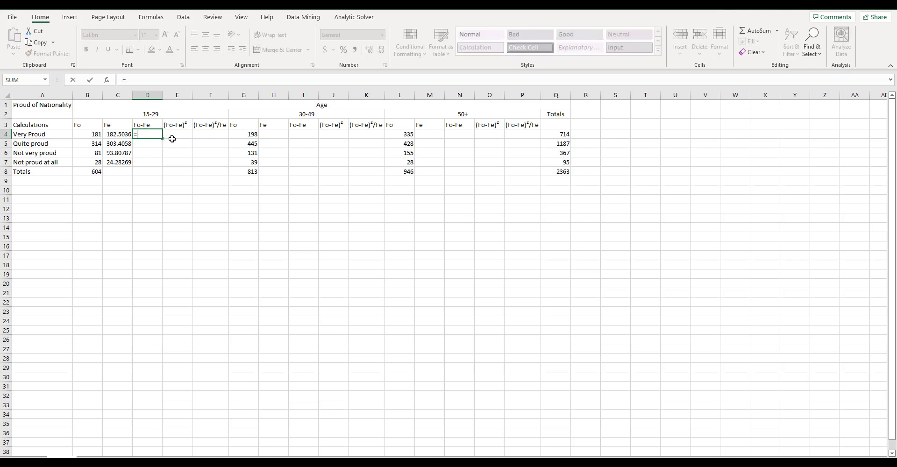
{"action": "left_click", "coordinate": [92, 134]}
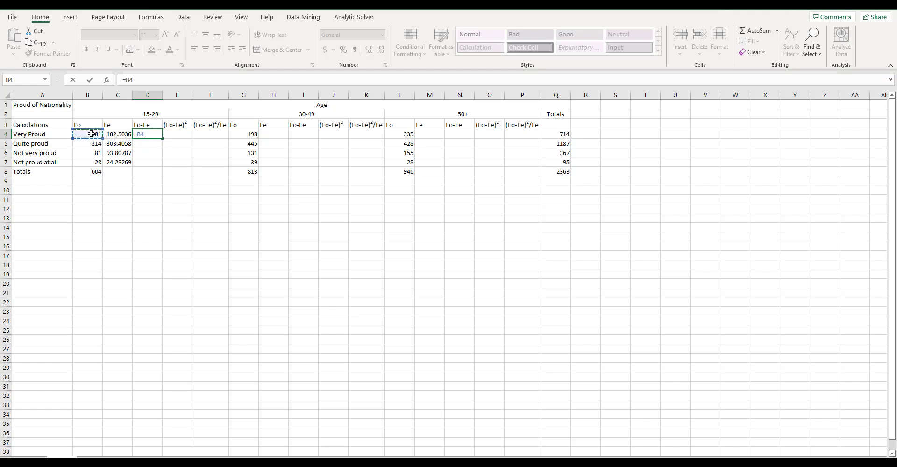
{"action": "type", "text": "-"}
{"action": "left_click", "coordinate": [120, 135]}
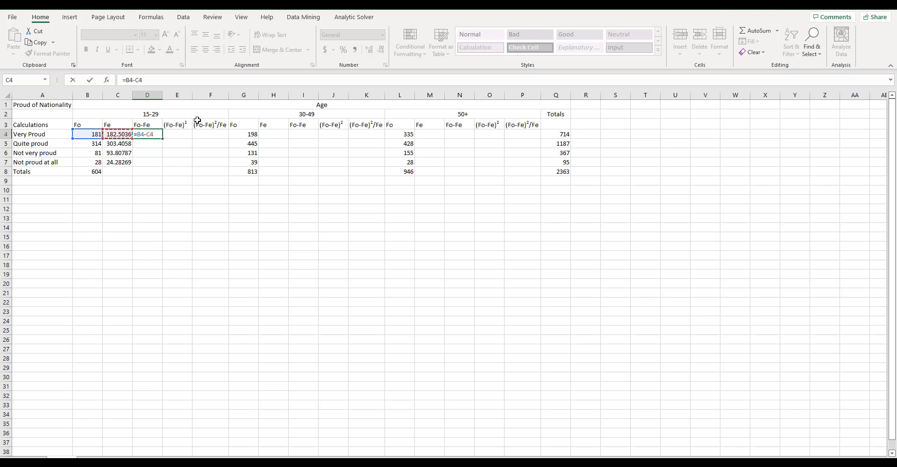
{"action": "key", "text": "Return"}
Fill the Fo-Fe formula from D4 down through D7 and check the formula in each filled cell.
{"action": "left_click", "coordinate": [159, 136]}
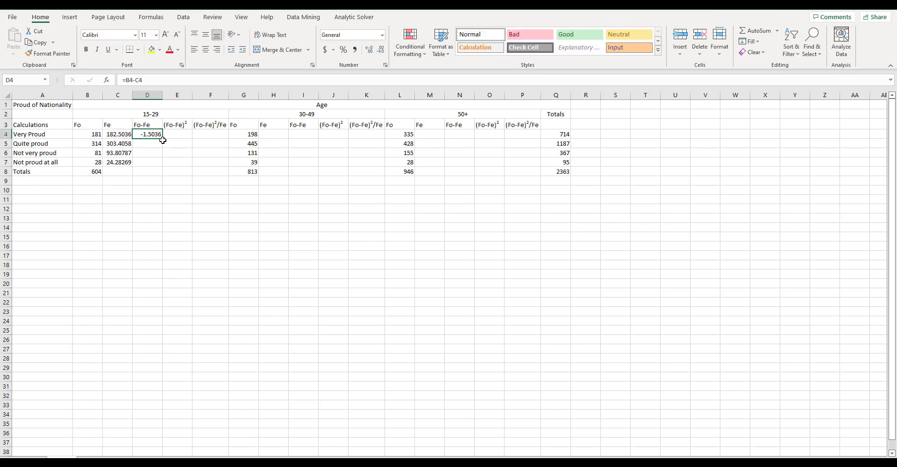
{"action": "left_click_drag", "start_coordinate": [162, 137], "coordinate": [160, 164]}
{"action": "left_click", "coordinate": [153, 145]}
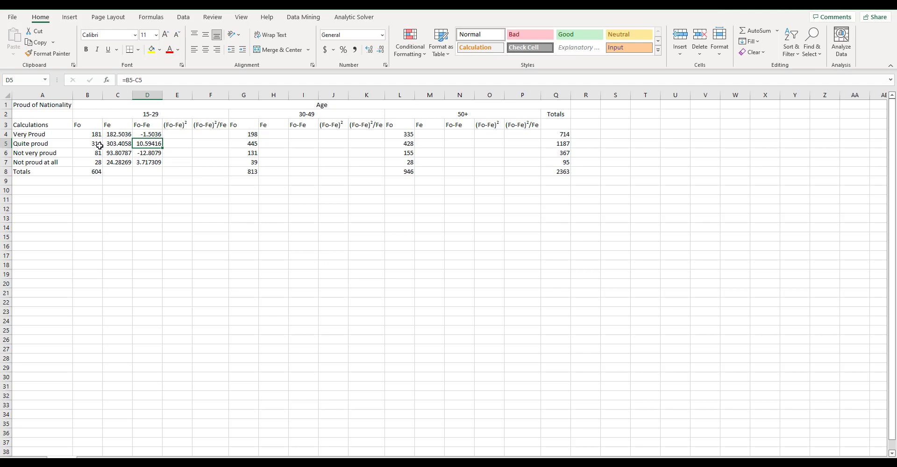
{"action": "left_click", "coordinate": [146, 153]}
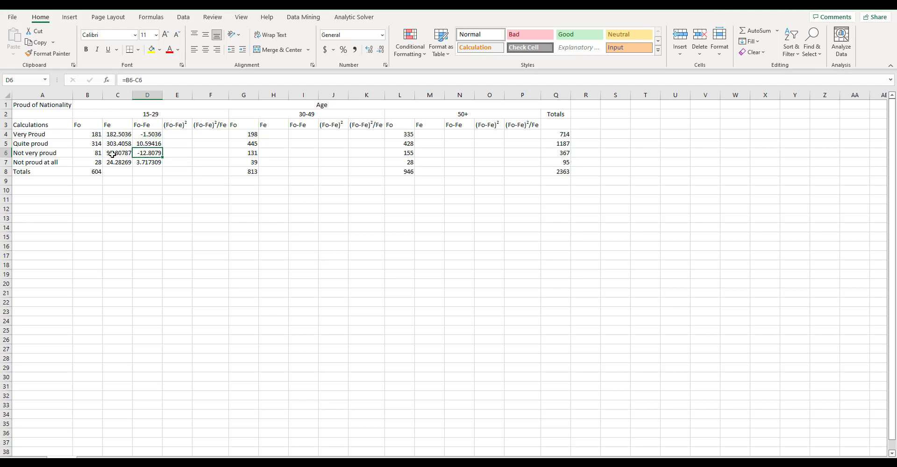
{"action": "left_click", "coordinate": [144, 162]}
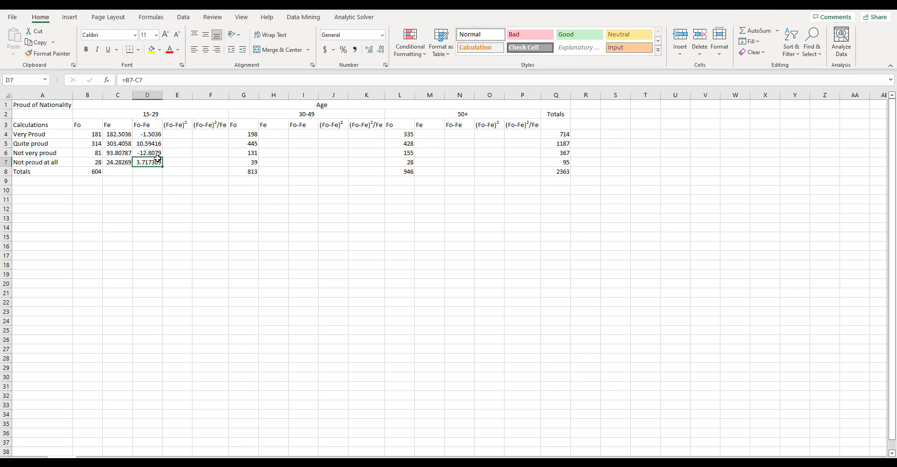
Calculate the squared Fo-Fe difference for Very Proud, ages 15-29, in E4 with the formula =D4*D4.
{"action": "left_click", "coordinate": [180, 139]}
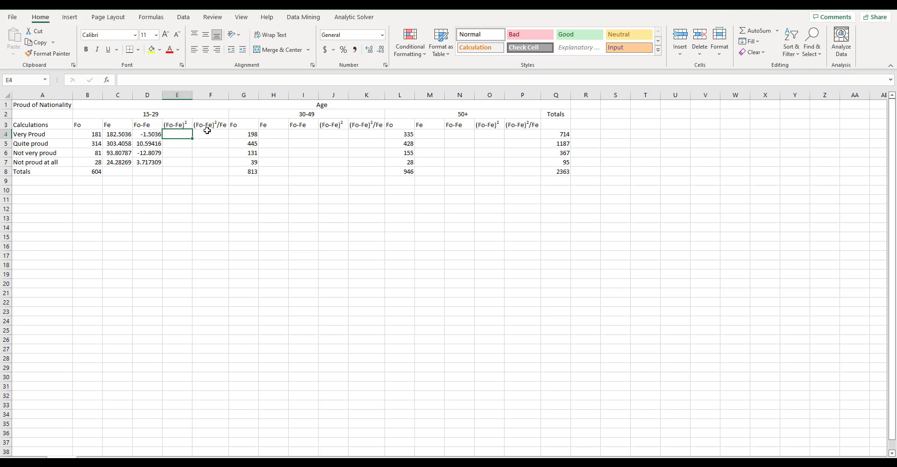
{"action": "key", "text": "F2"}
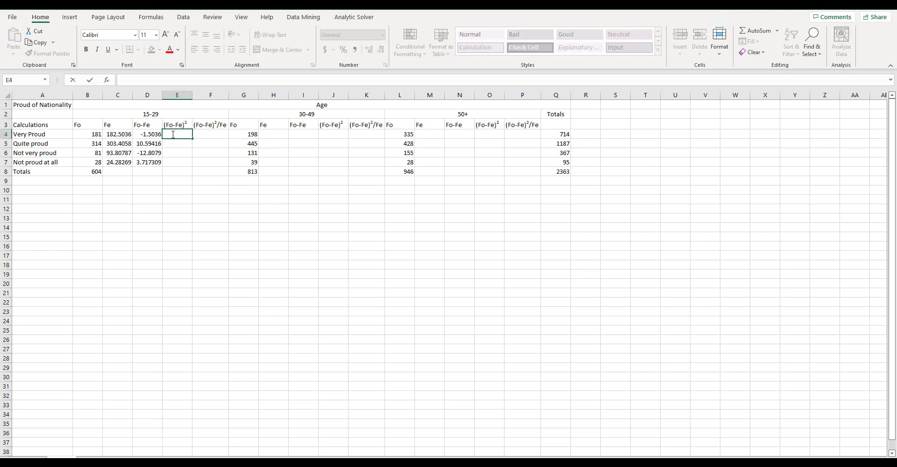
{"action": "type", "text": "="}
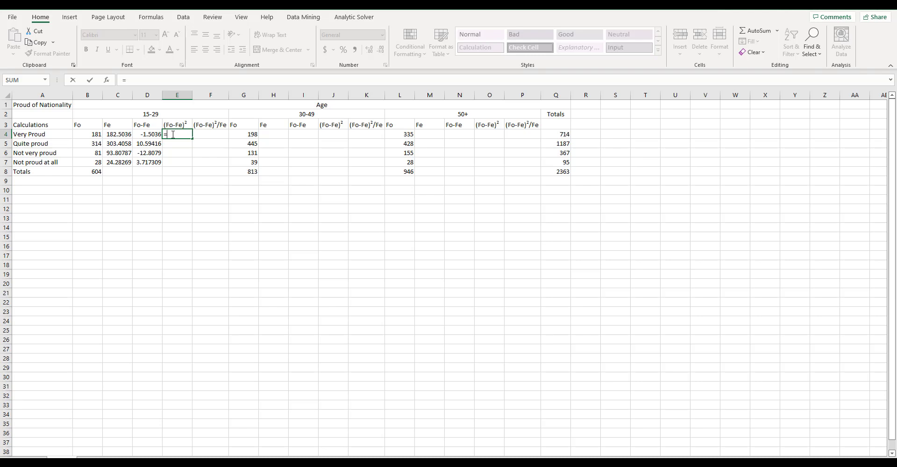
{"action": "left_click", "coordinate": [147, 135]}
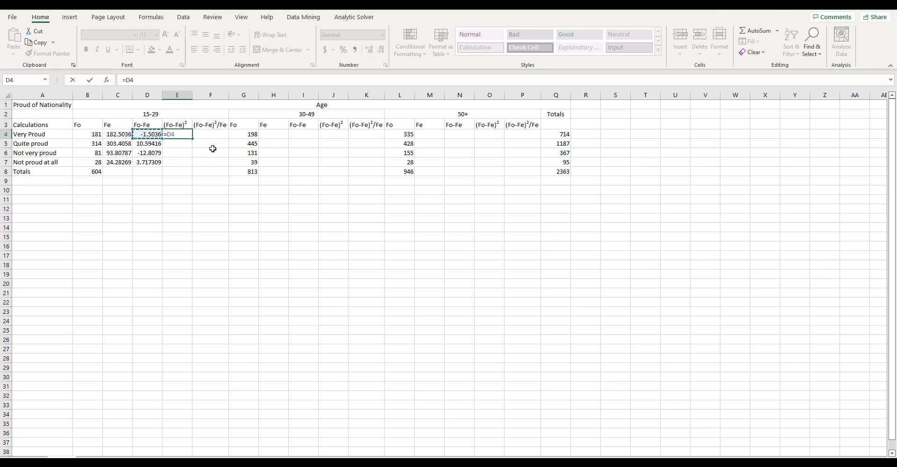
{"action": "type", "text": "*D4"}
{"action": "key", "text": "Return"}
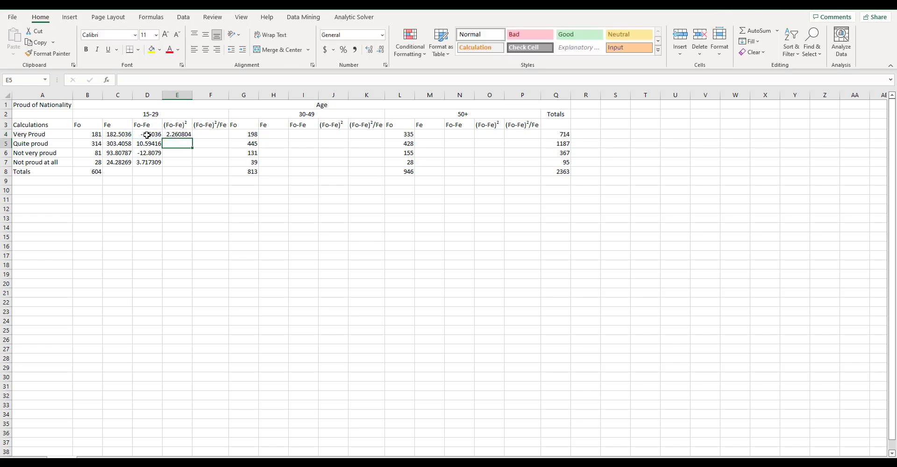
Fill the squared difference formula from E4 down through E7 and check the formula in each filled cell.
{"action": "left_click", "coordinate": [180, 134]}
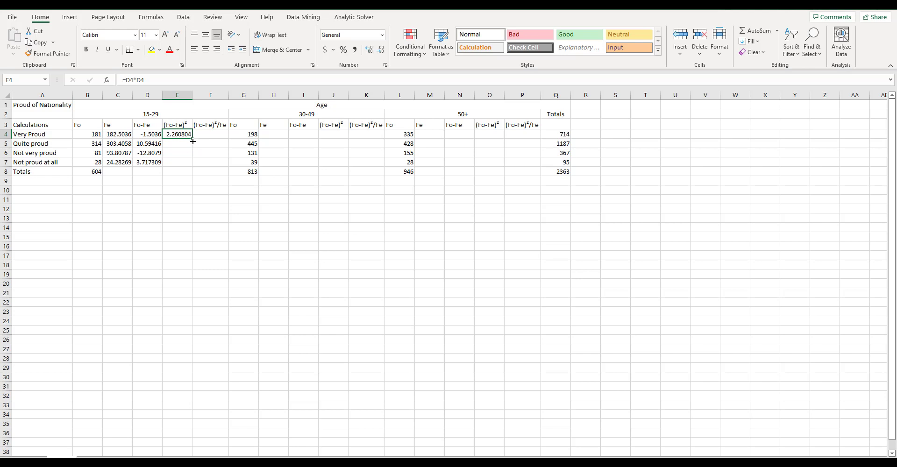
{"action": "left_click_drag", "start_coordinate": [192, 140], "coordinate": [190, 163]}
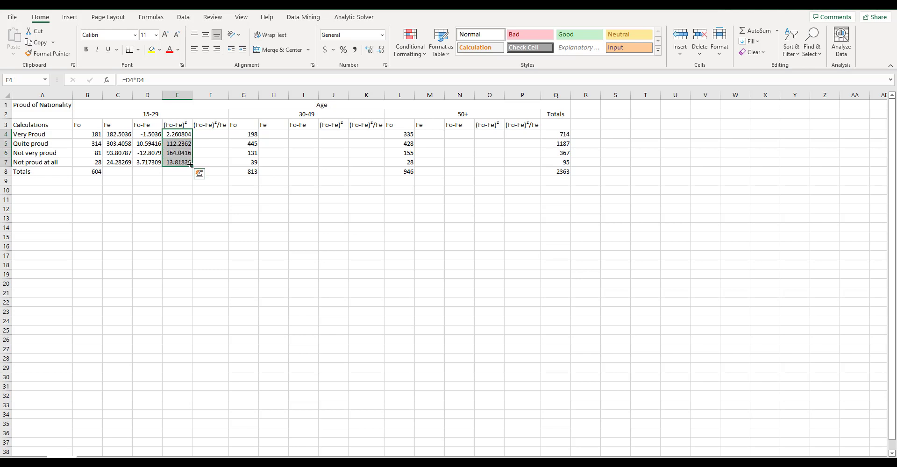
{"action": "left_click", "coordinate": [182, 146]}
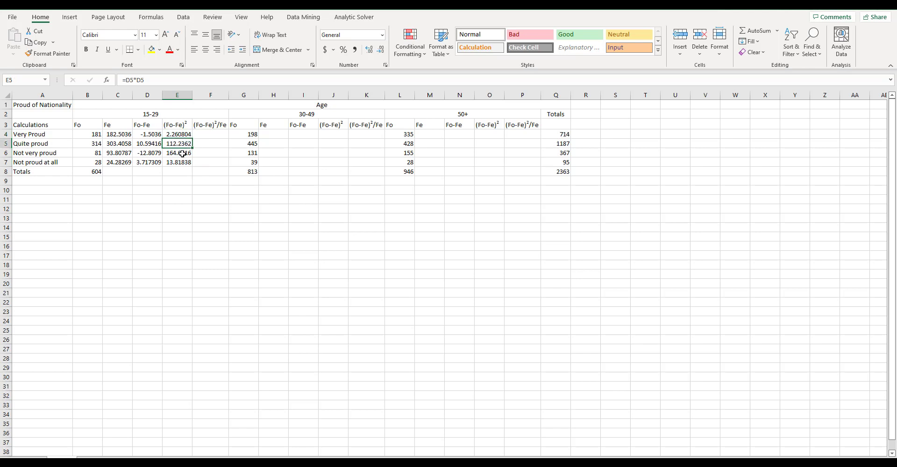
{"action": "left_click", "coordinate": [182, 153]}
{"action": "left_click", "coordinate": [182, 162]}
{"action": "left_click", "coordinate": [178, 143]}
{"action": "left_click", "coordinate": [179, 153]}
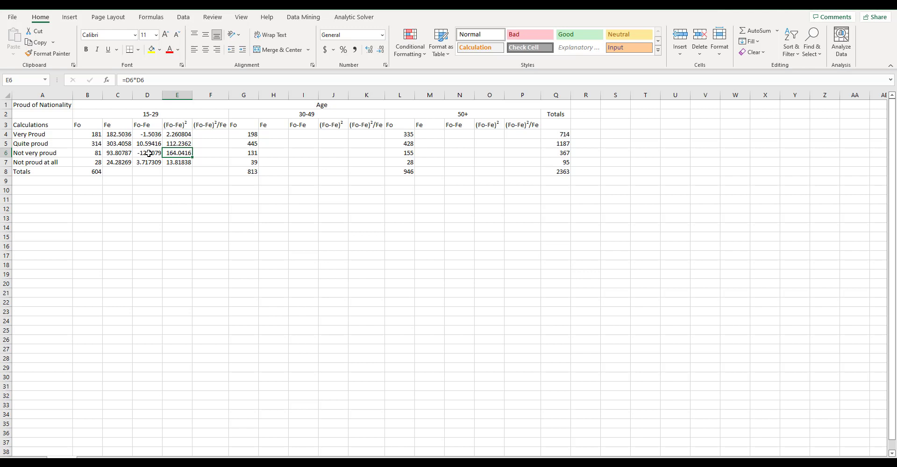
{"action": "left_click", "coordinate": [177, 162]}
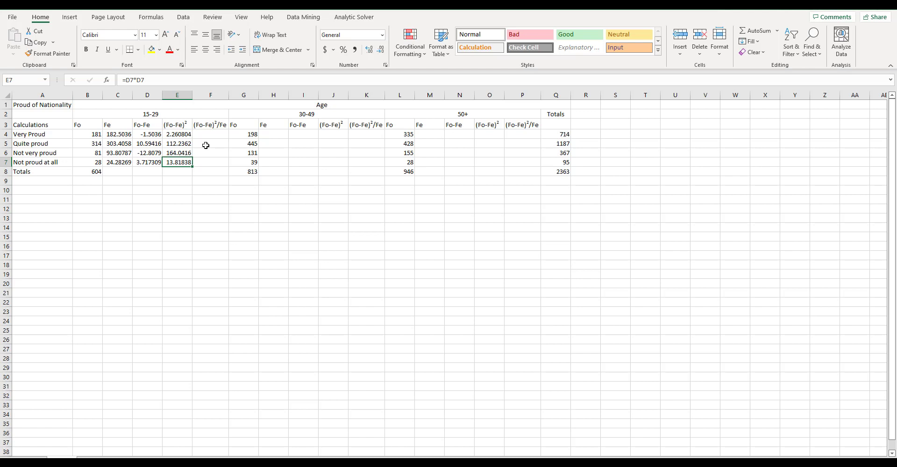
Calculate (Fo-Fe)²/Fe for ages 15-29 in F4 with the formula =E4/C4 and fill it down through F7.
{"action": "left_click", "coordinate": [183, 133]}
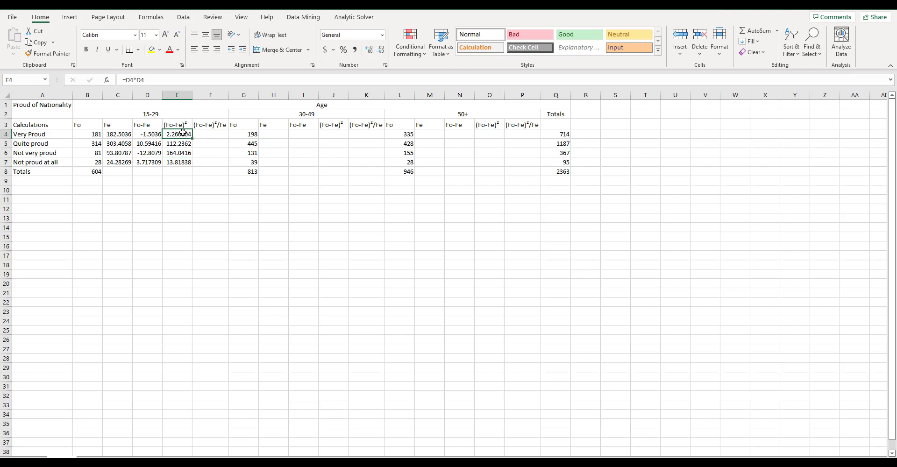
{"action": "left_click", "coordinate": [223, 134]}
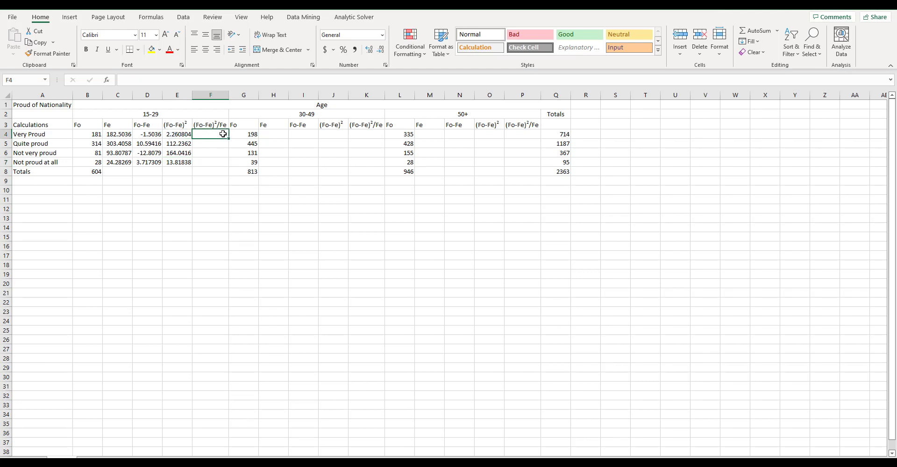
{"action": "left_click", "coordinate": [184, 135]}
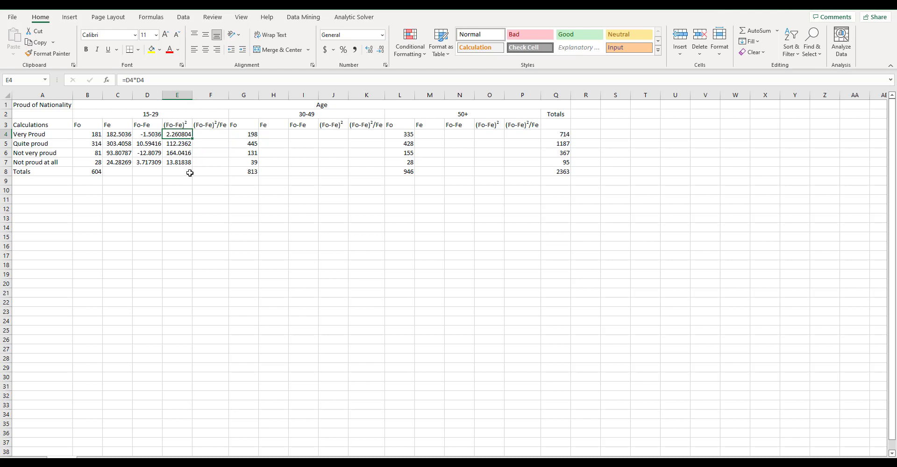
{"action": "left_click", "coordinate": [203, 133]}
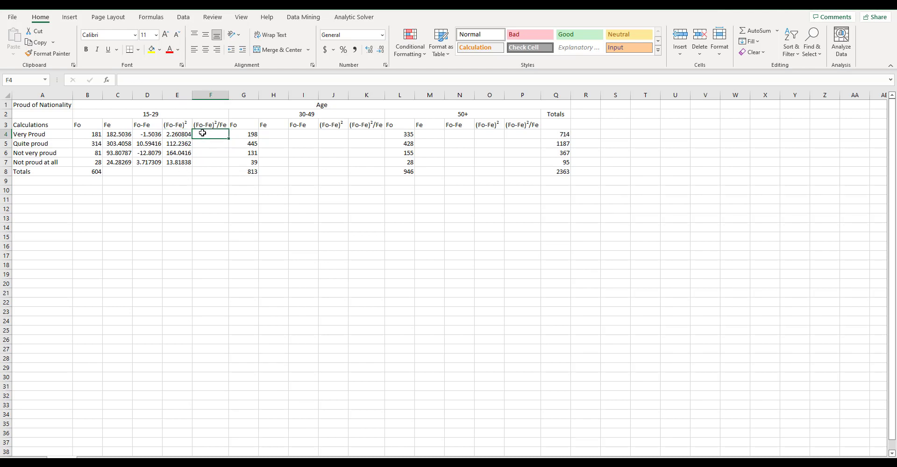
{"action": "type", "text": "="}
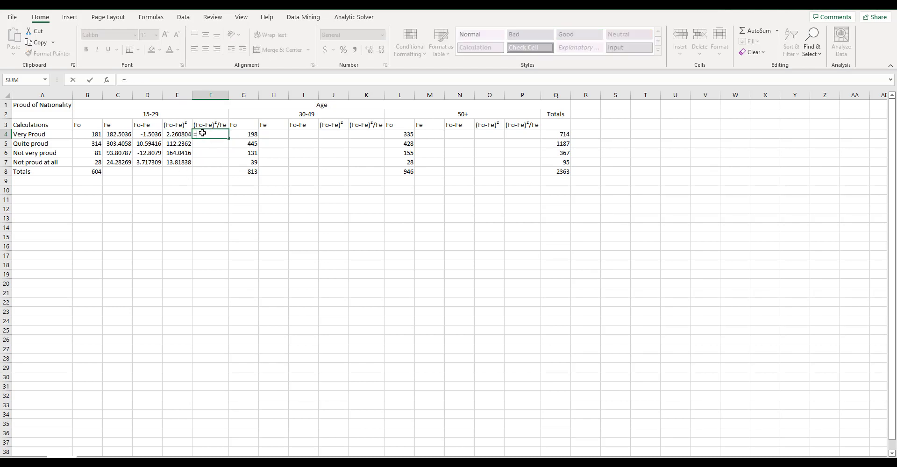
{"action": "left_click", "coordinate": [178, 135]}
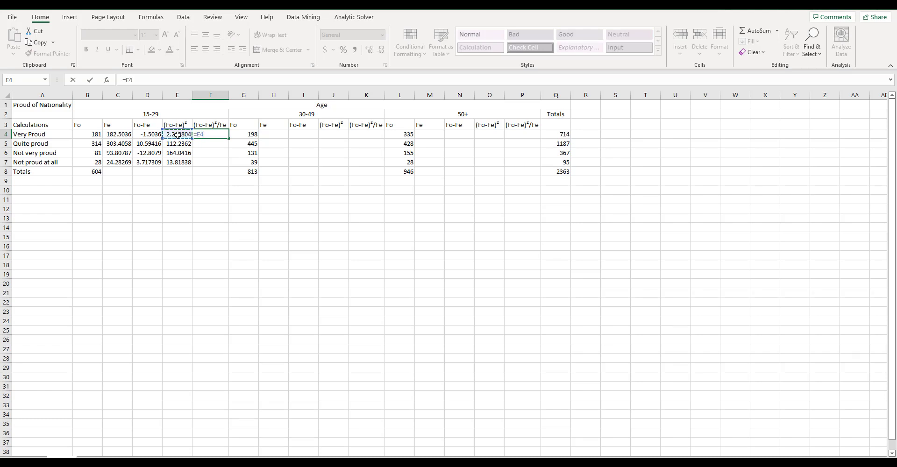
{"action": "type", "text": "/"}
{"action": "left_click", "coordinate": [116, 135]}
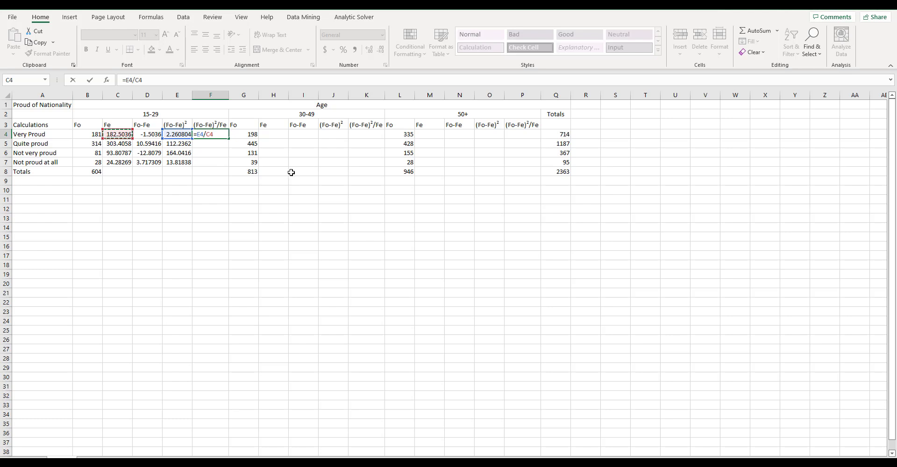
{"action": "key", "text": "Return"}
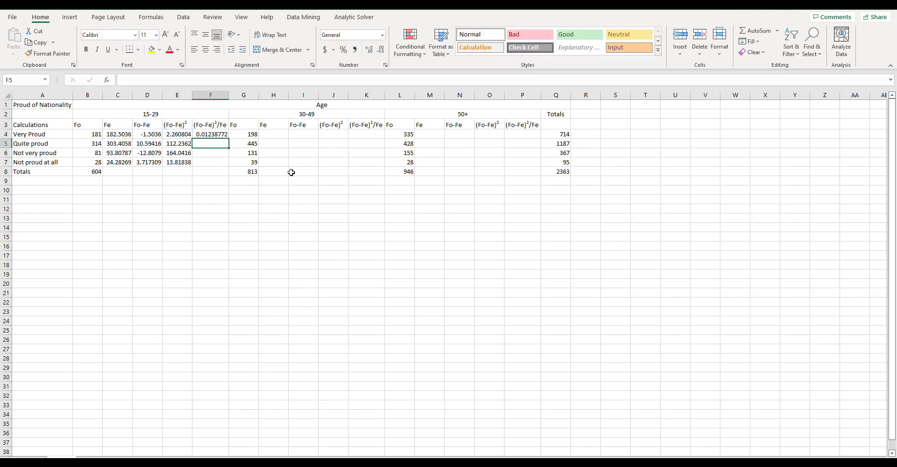
{"action": "left_click", "coordinate": [220, 134]}
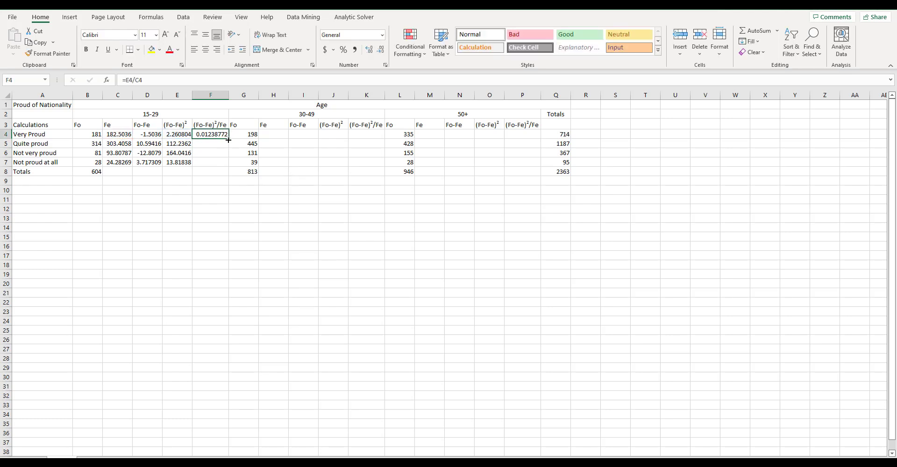
{"action": "left_click_drag", "start_coordinate": [228, 140], "coordinate": [225, 165]}
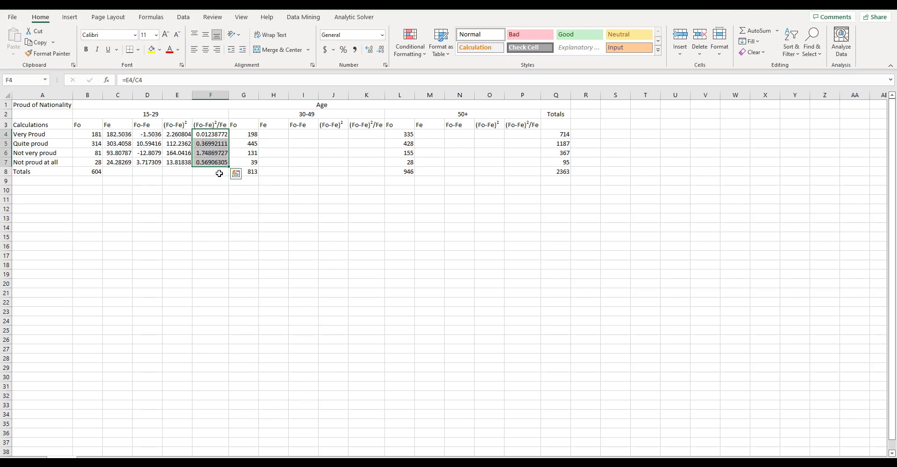
Total the (Fo-Fe)²/Fe values for ages 15-29 in F8 with a SUM of F4:F7.
{"action": "left_click", "coordinate": [218, 173]}
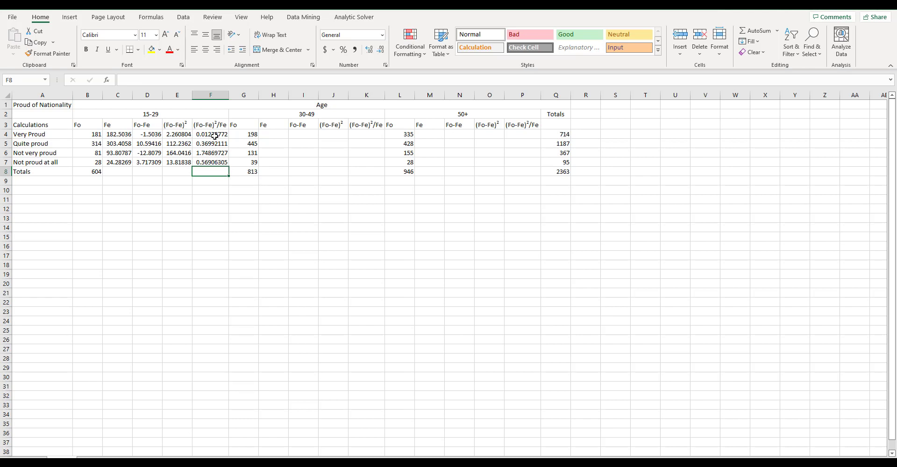
{"action": "left_click_drag", "start_coordinate": [215, 136], "coordinate": [213, 164]}
{"action": "left_click", "coordinate": [211, 172]}
{"action": "type", "text": "="}
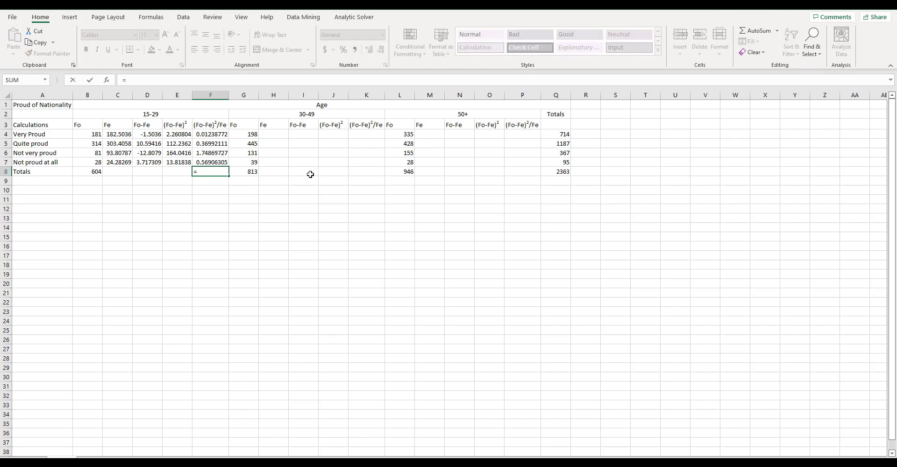
{"action": "type", "text": "sum"}
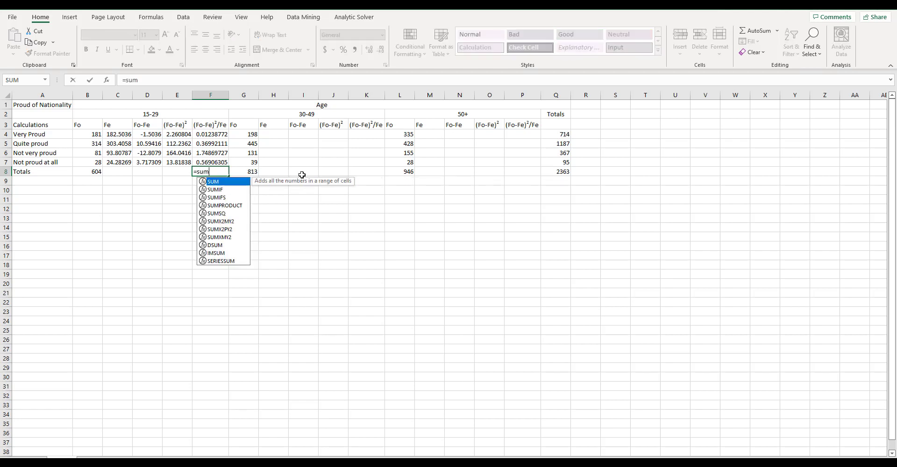
{"action": "double_click", "coordinate": [234, 184]}
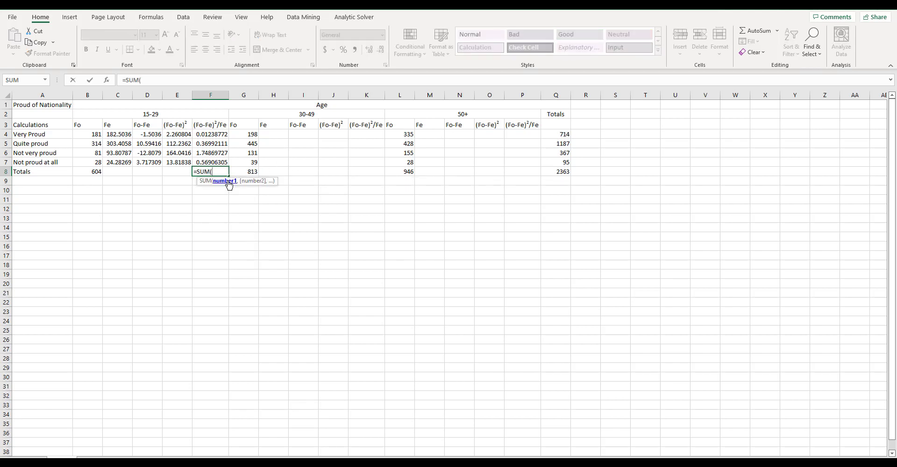
{"action": "left_click_drag", "start_coordinate": [218, 133], "coordinate": [215, 162]}
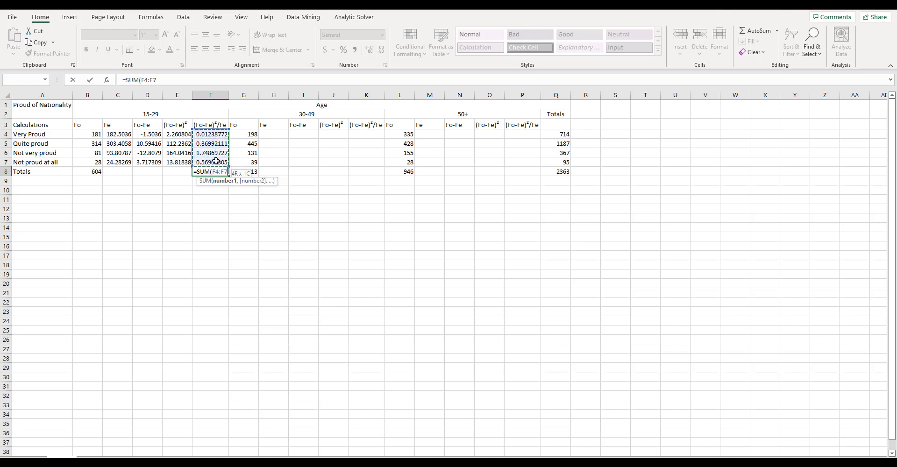
{"action": "key", "text": "Return"}
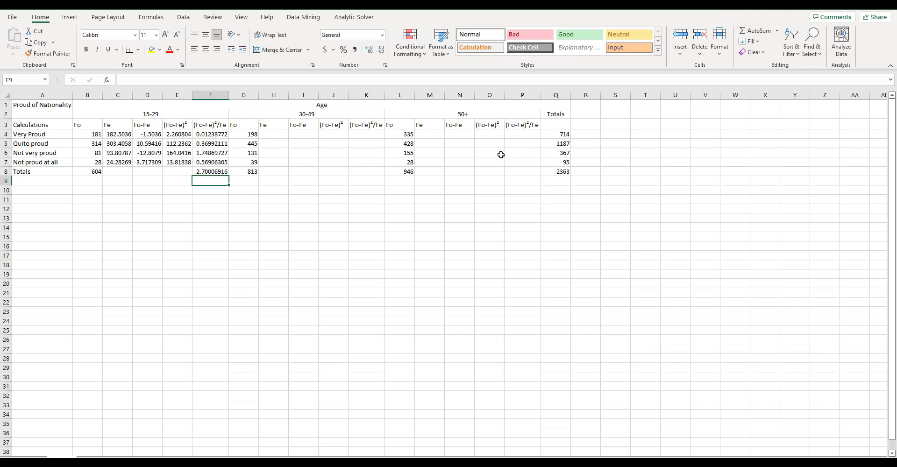
Enter the label X2 in A10 for the chi-square statistic.
{"action": "left_click", "coordinate": [55, 192]}
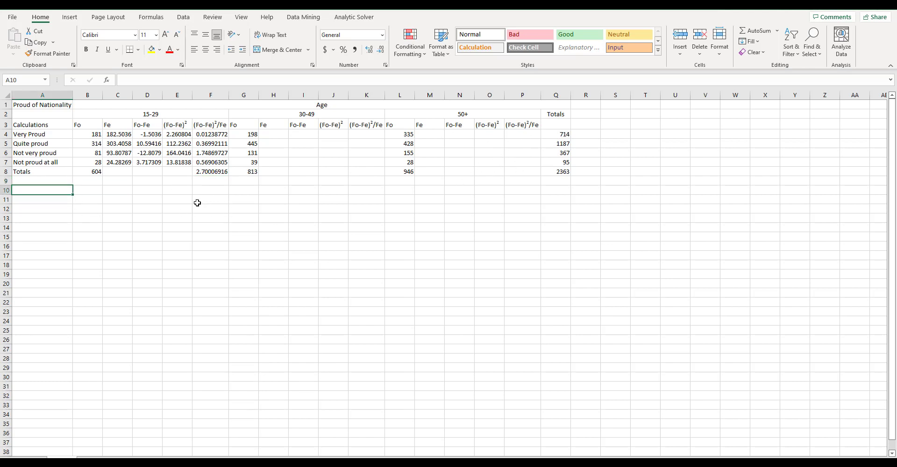
{"action": "type", "text": "X"}
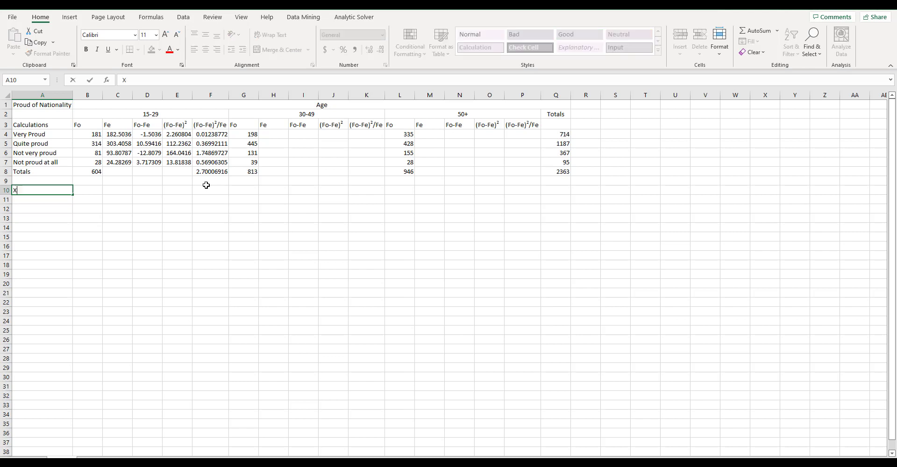
{"action": "type", "text": "2"}
Calculate the chi-square statistic in B10 with =SUM(F8,K8,P8), then check the referenced total cells K8 and P8.
{"action": "left_click", "coordinate": [98, 191]}
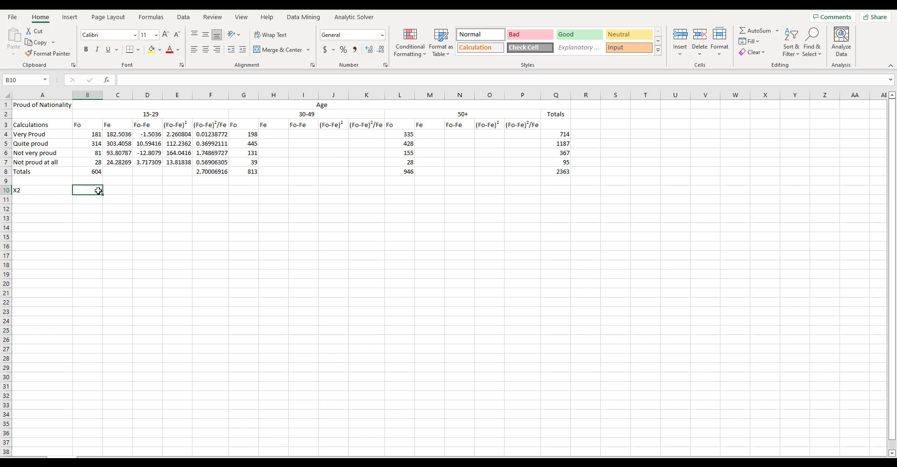
{"action": "type", "text": "=sum"}
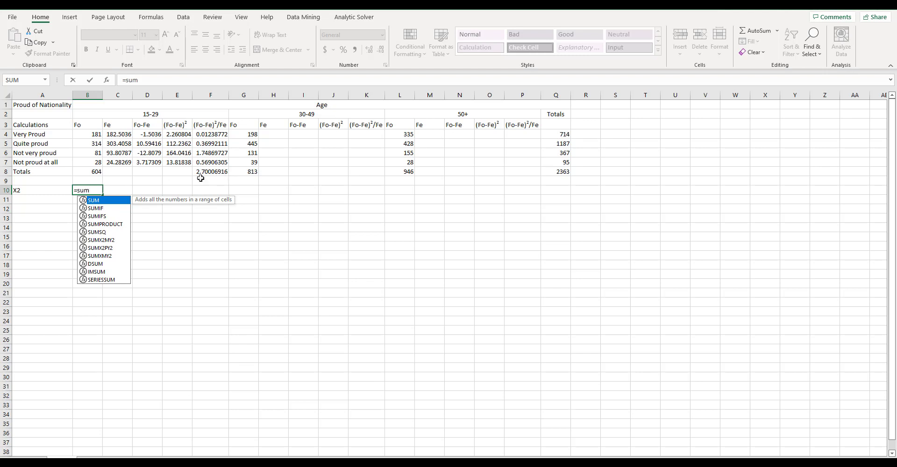
{"action": "double_click", "coordinate": [100, 202]}
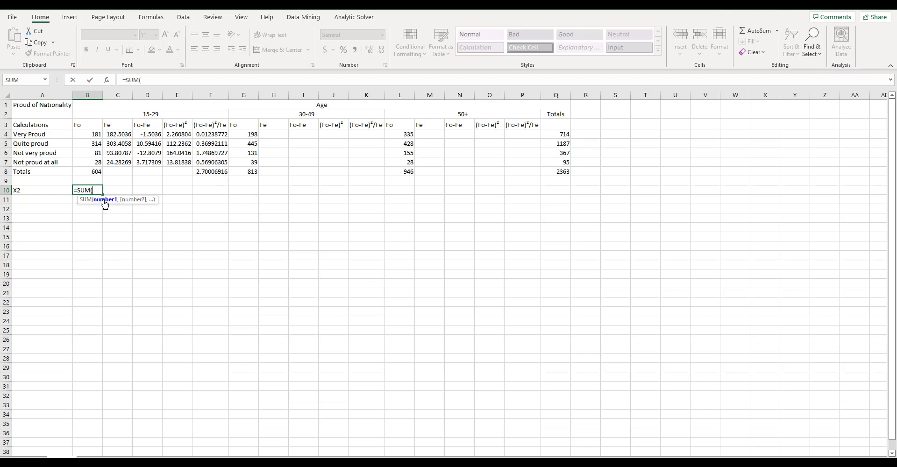
{"action": "left_click", "coordinate": [222, 171]}
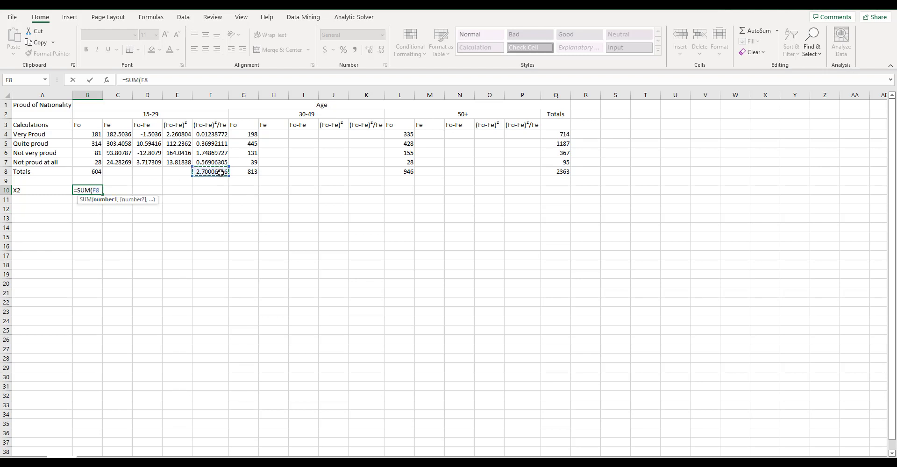
{"action": "type", "text": ","}
{"action": "left_click", "coordinate": [373, 171]}
{"action": "type", "text": ","}
{"action": "left_click", "coordinate": [522, 172]}
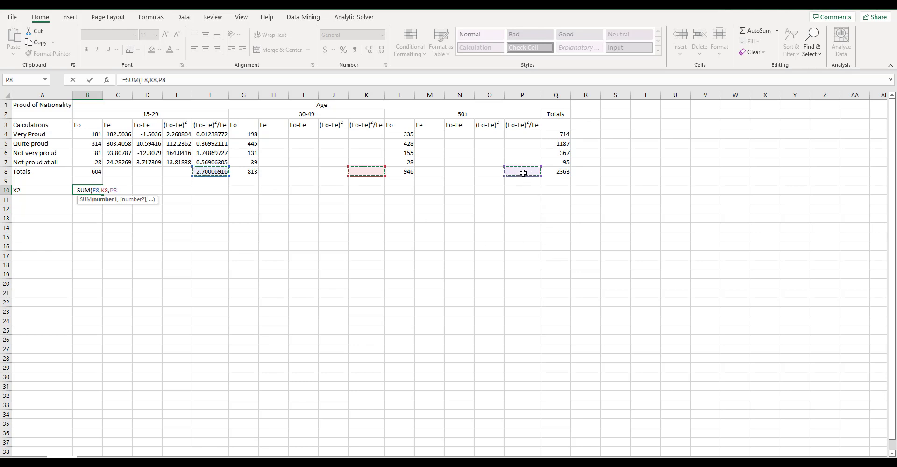
{"action": "type", "text": ")"}
{"action": "key", "text": "Return"}
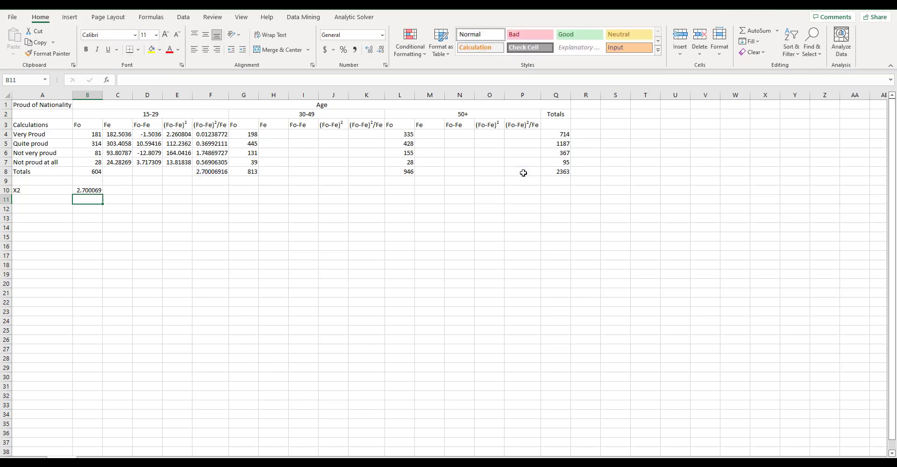
{"action": "left_click", "coordinate": [379, 171]}
{"action": "left_click", "coordinate": [519, 171]}
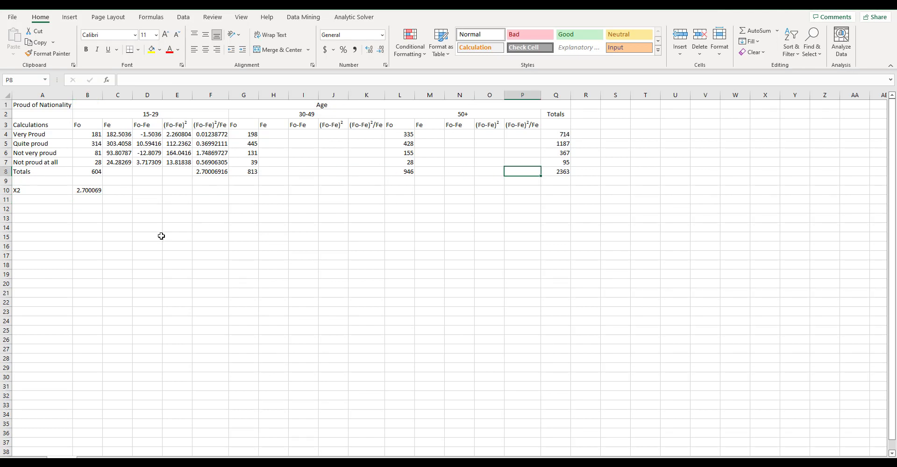